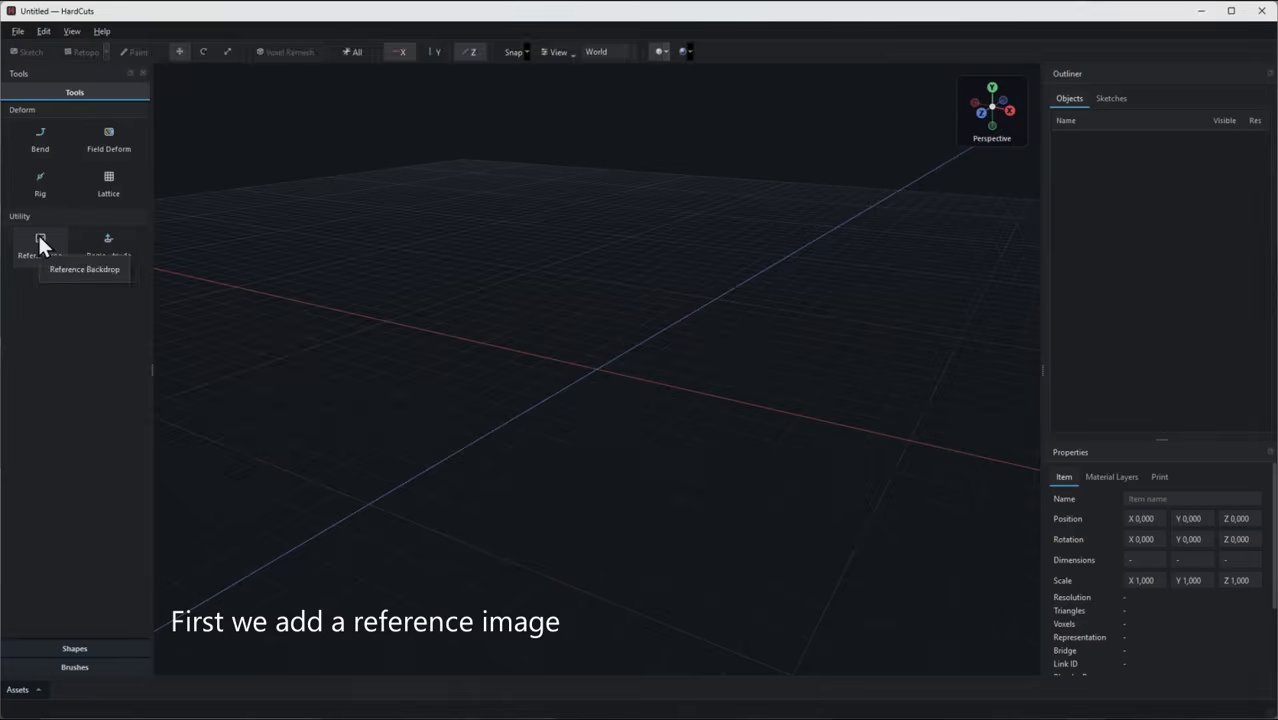
- Load axe.png as the reference backdrop image for the front view
middle_drag(726, 411, 763, 389)
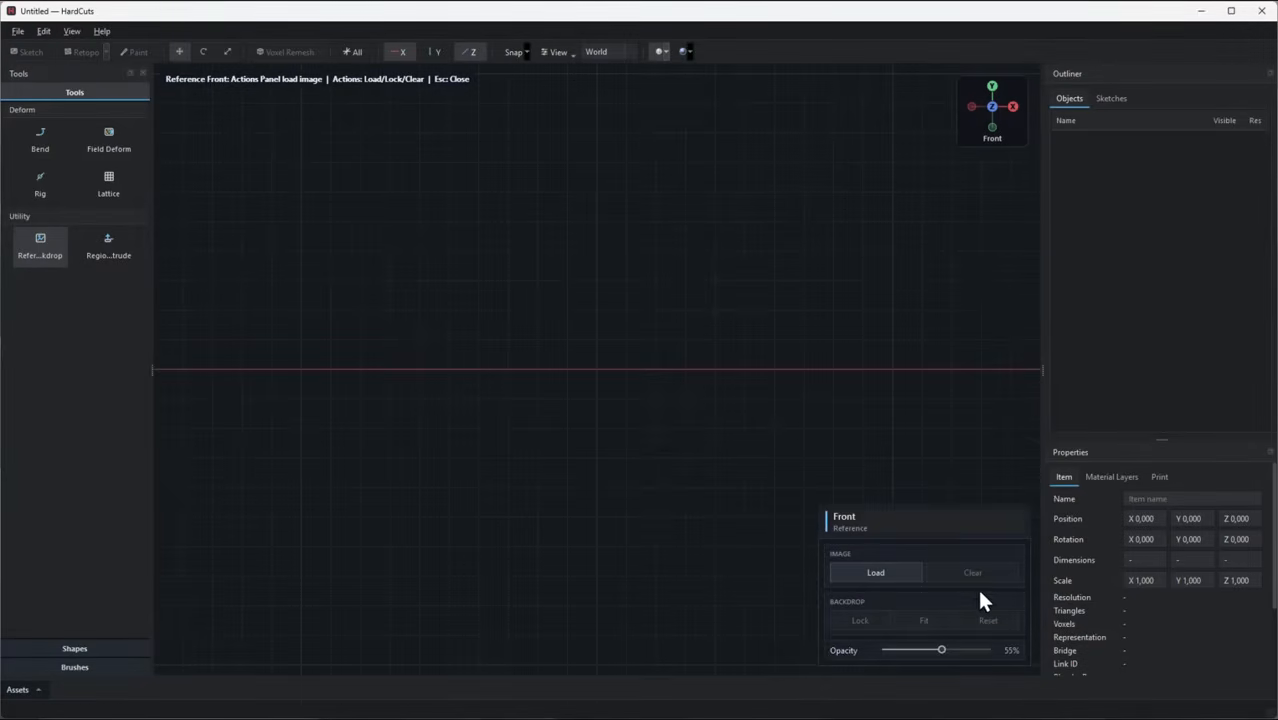
click(877, 570)
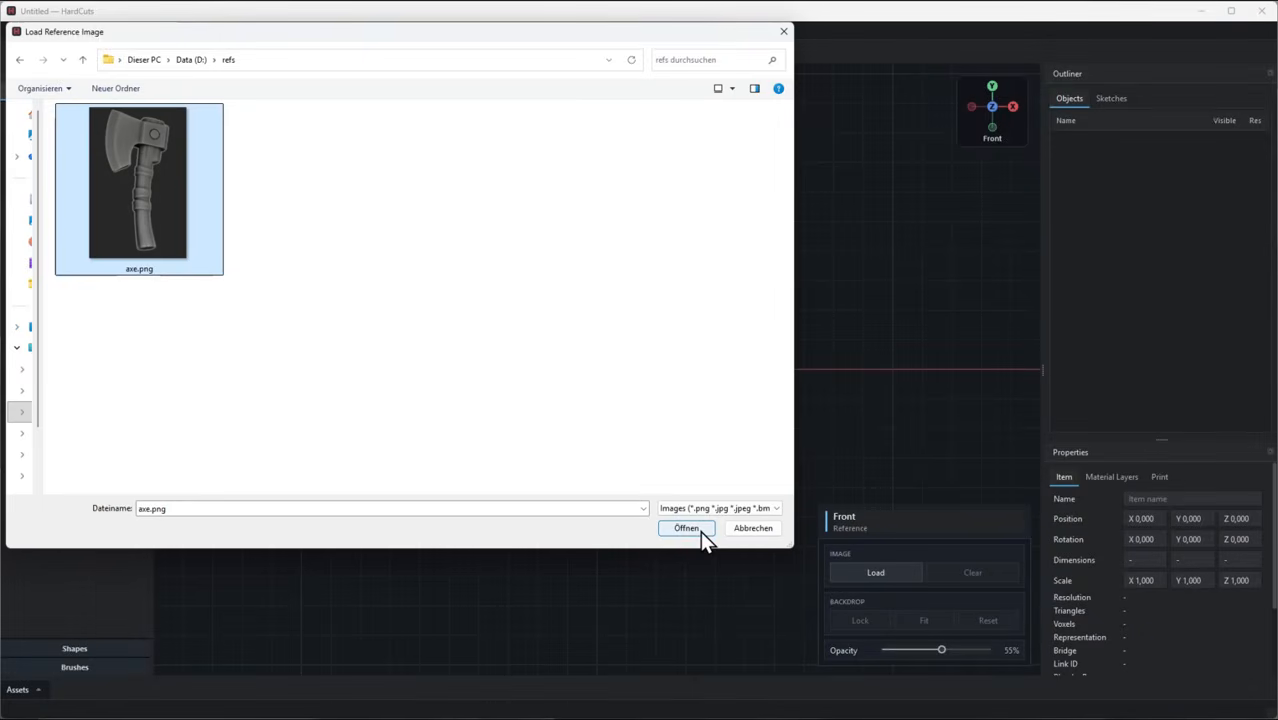
click(697, 528)
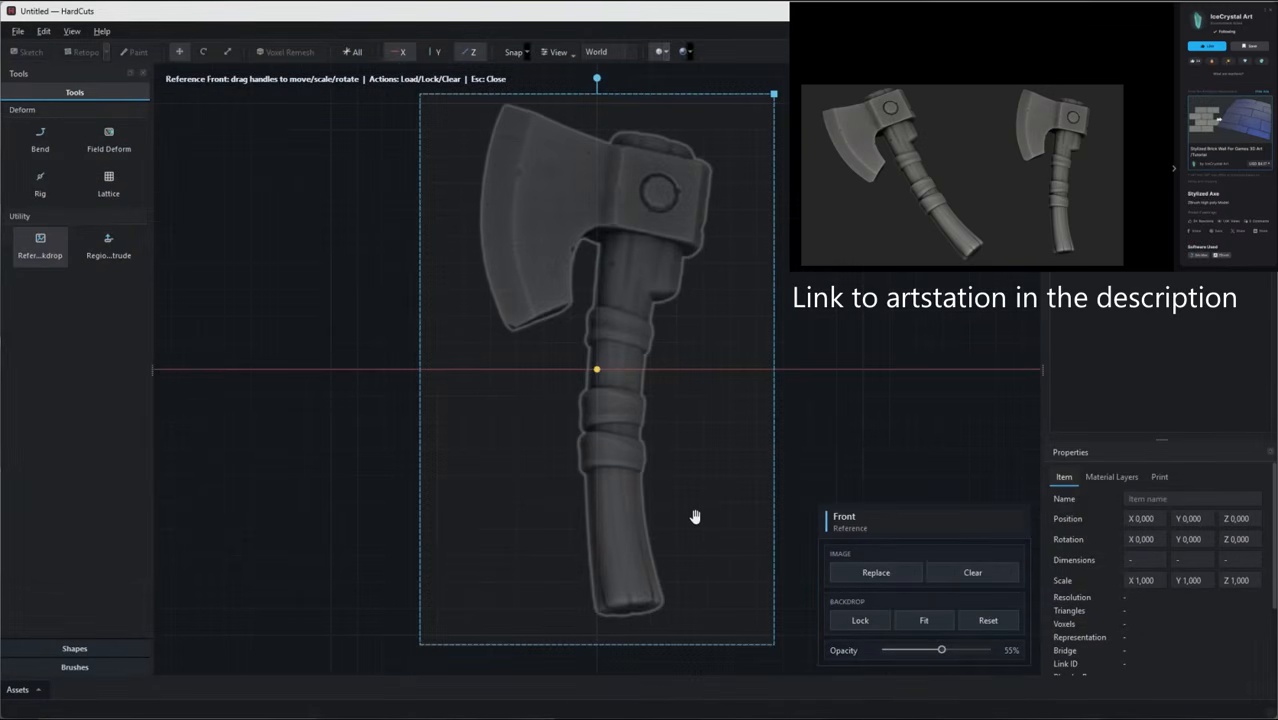
- Rotate the axe reference image slightly counterclockwise so the upper handle stands upright, and lock the backdrop
drag(597, 131, 557, 135)
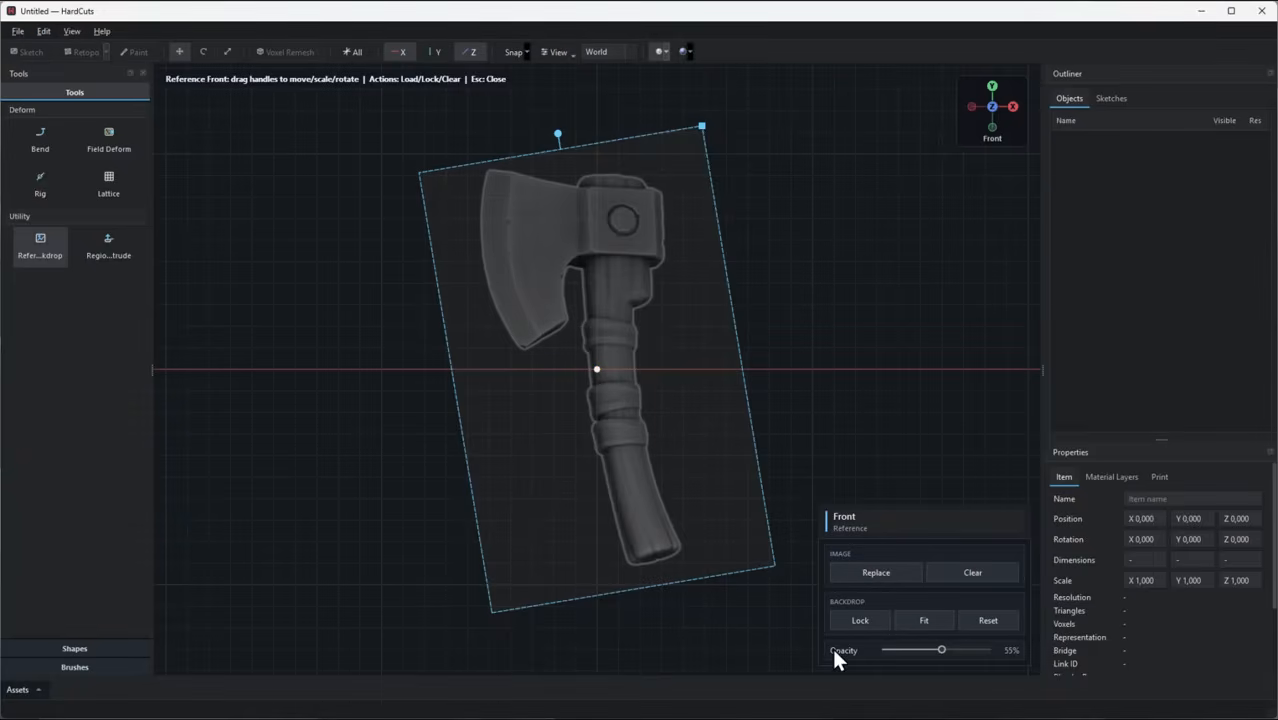
click(845, 617)
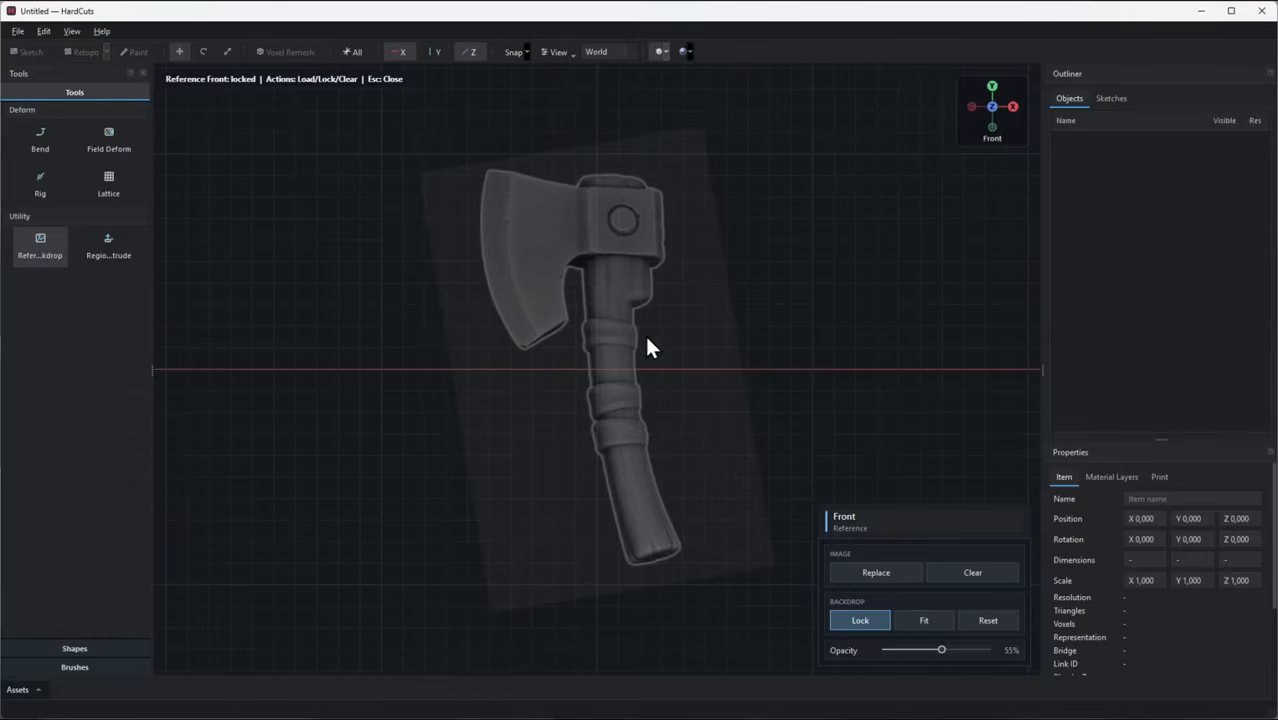
key(Escape)
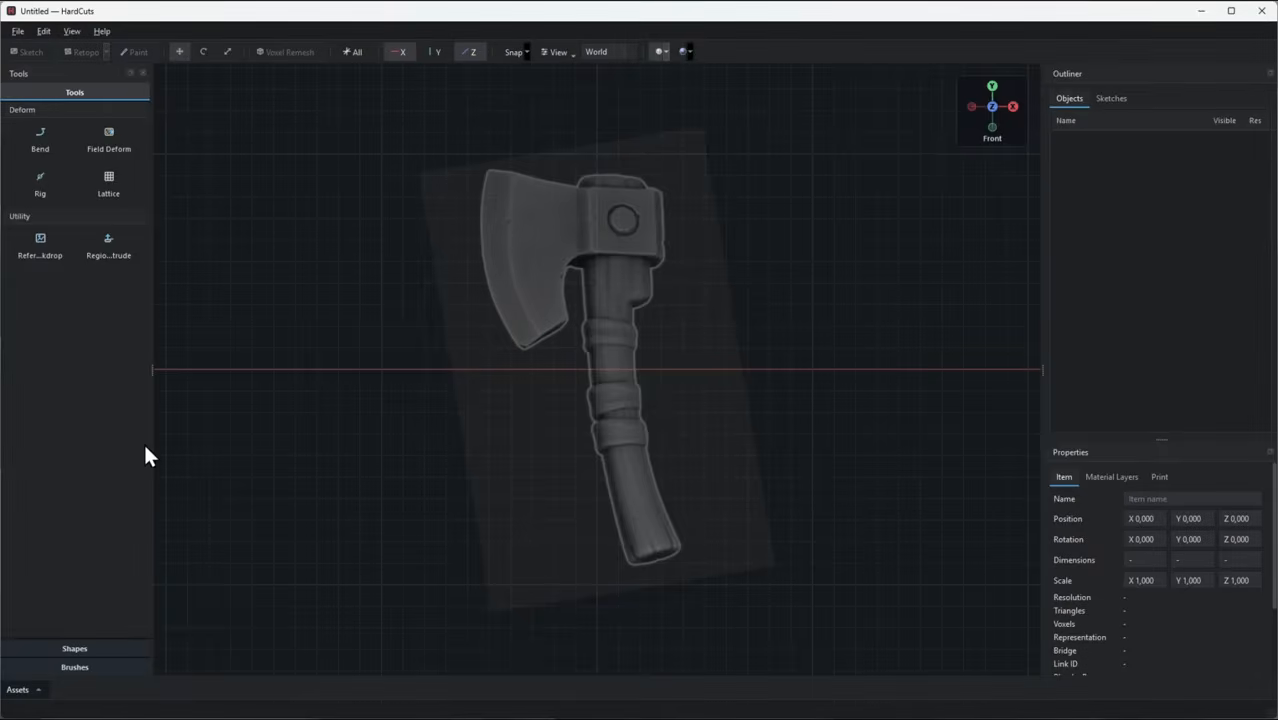
- Draw a profile curve down the middle of the axe blade, from its upper edge to its lower edge
click(95, 647)
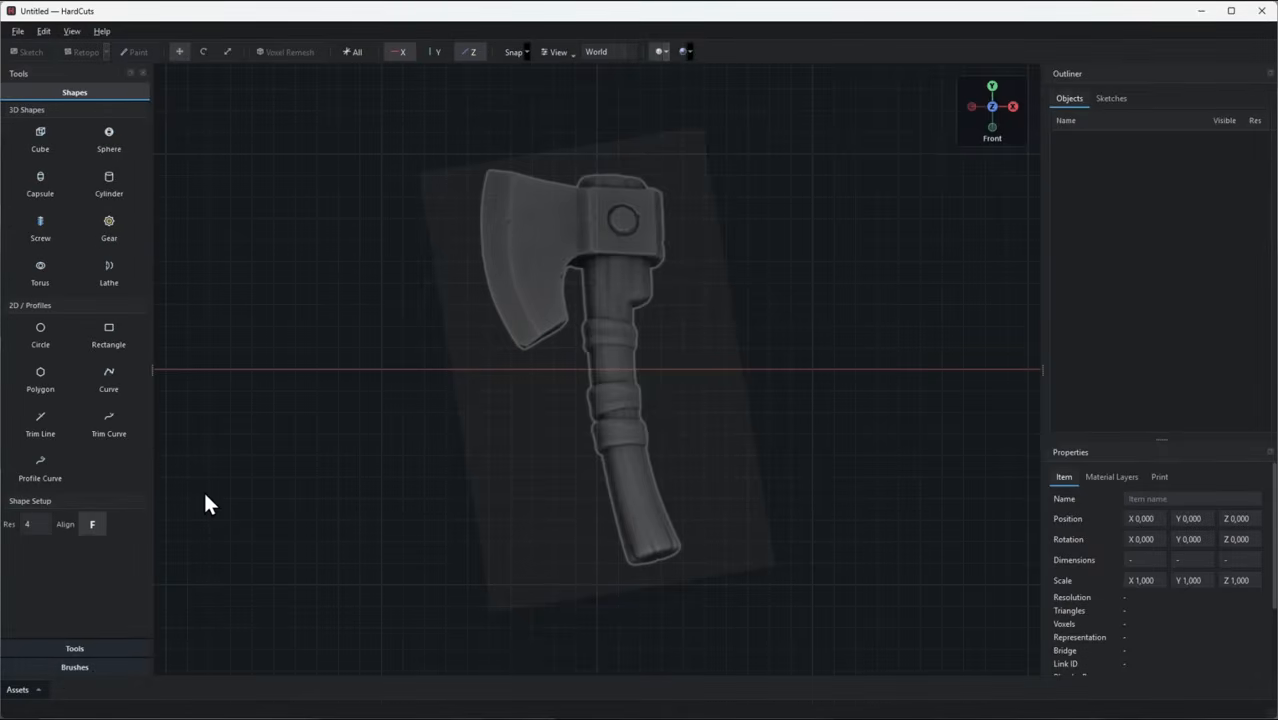
click(46, 470)
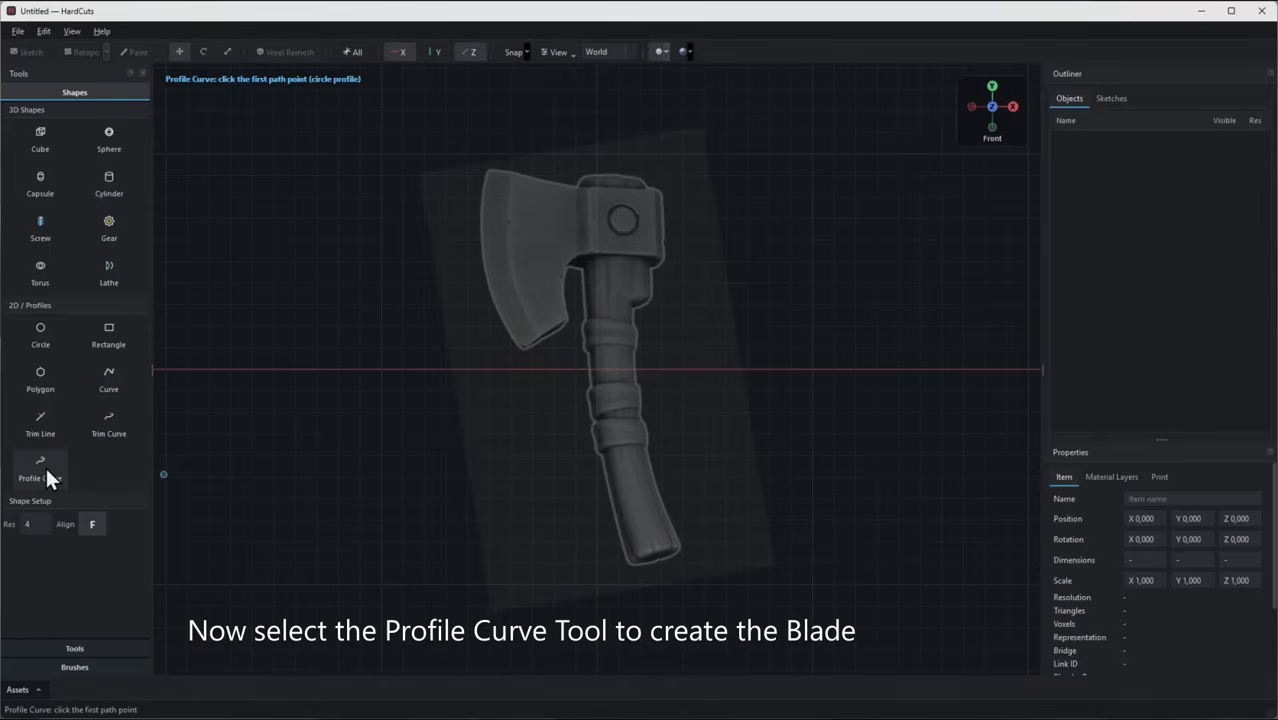
click(538, 171)
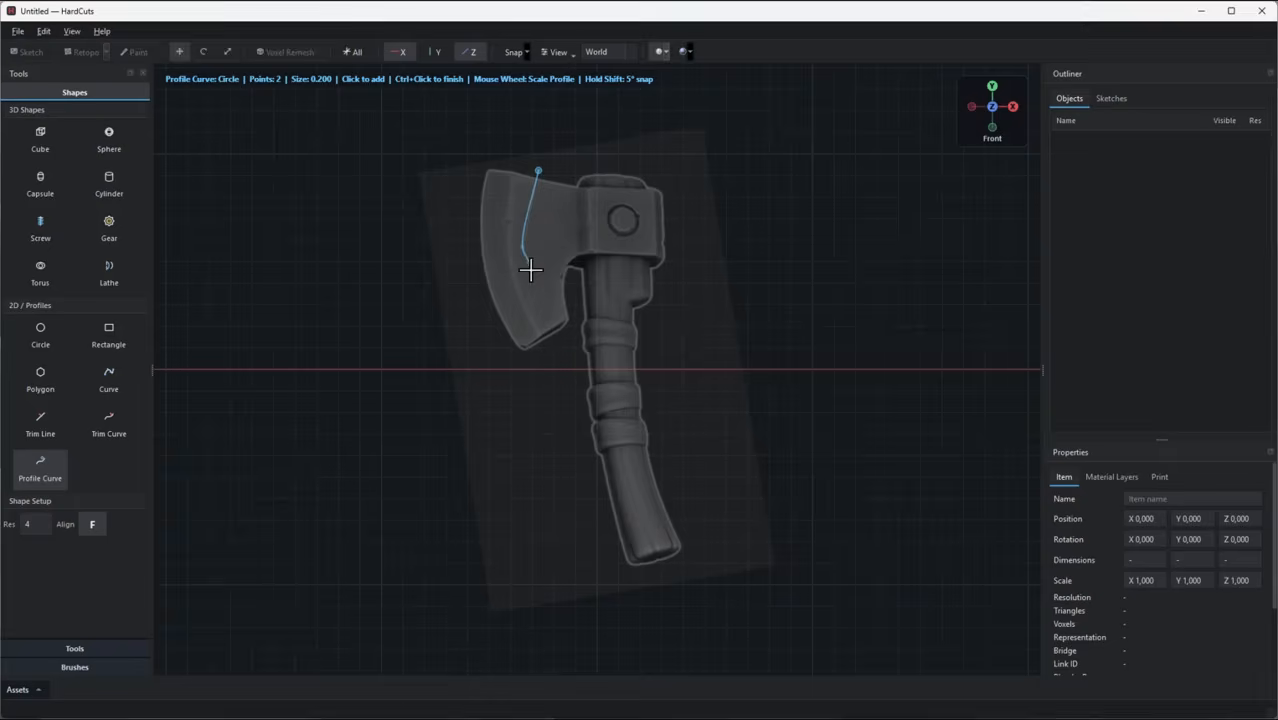
ctrl+click(555, 338)
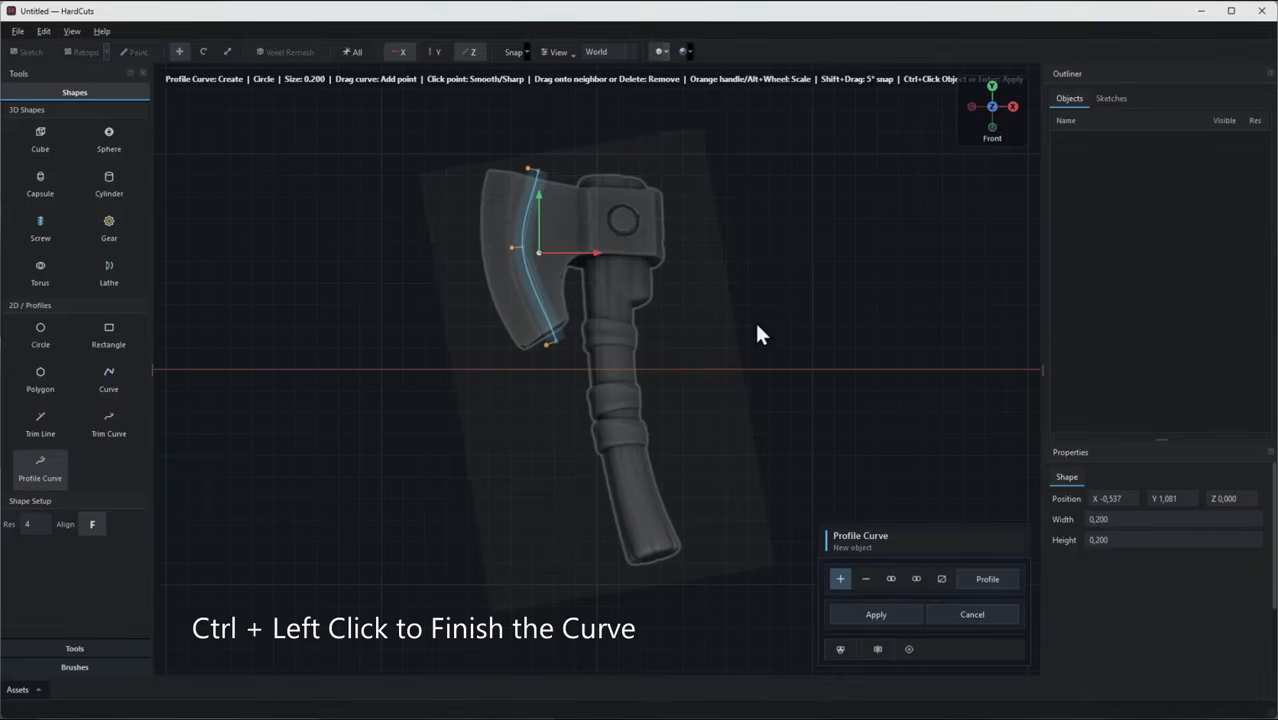
- Increase the profile curve's width and height to 0.910
scroll(1130, 518, up, 15)
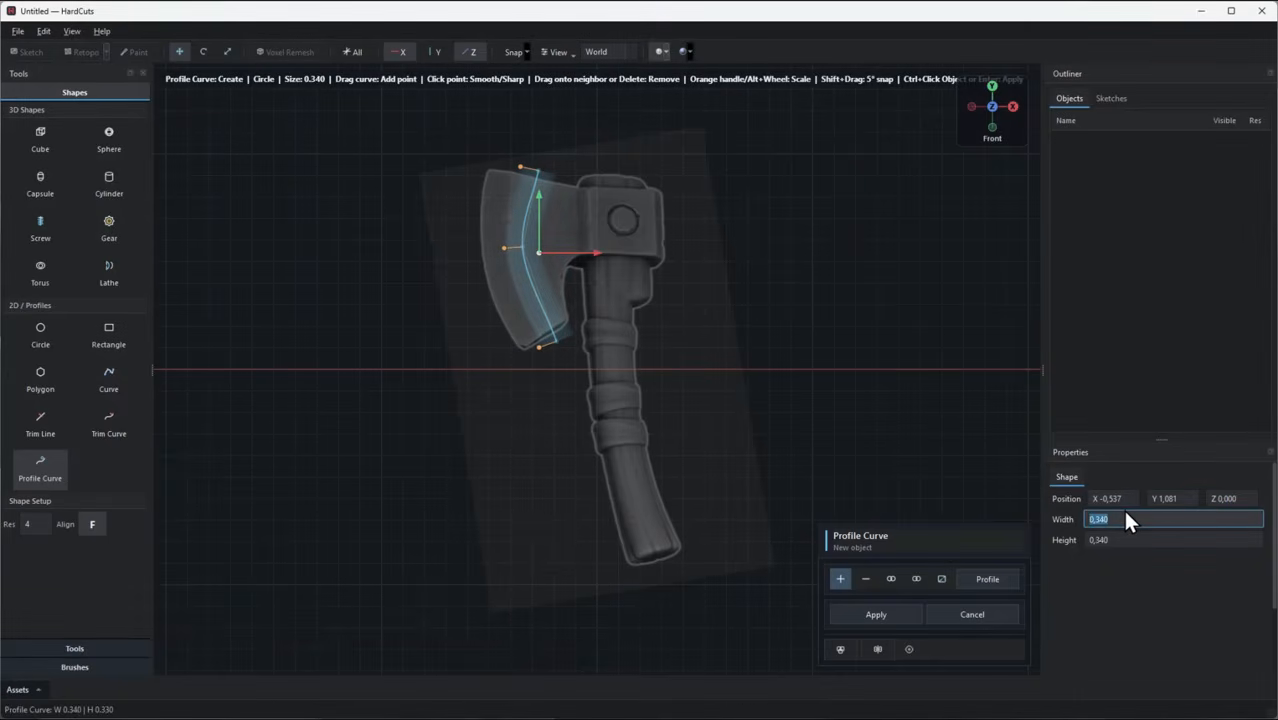
scroll(1122, 516, up, 19)
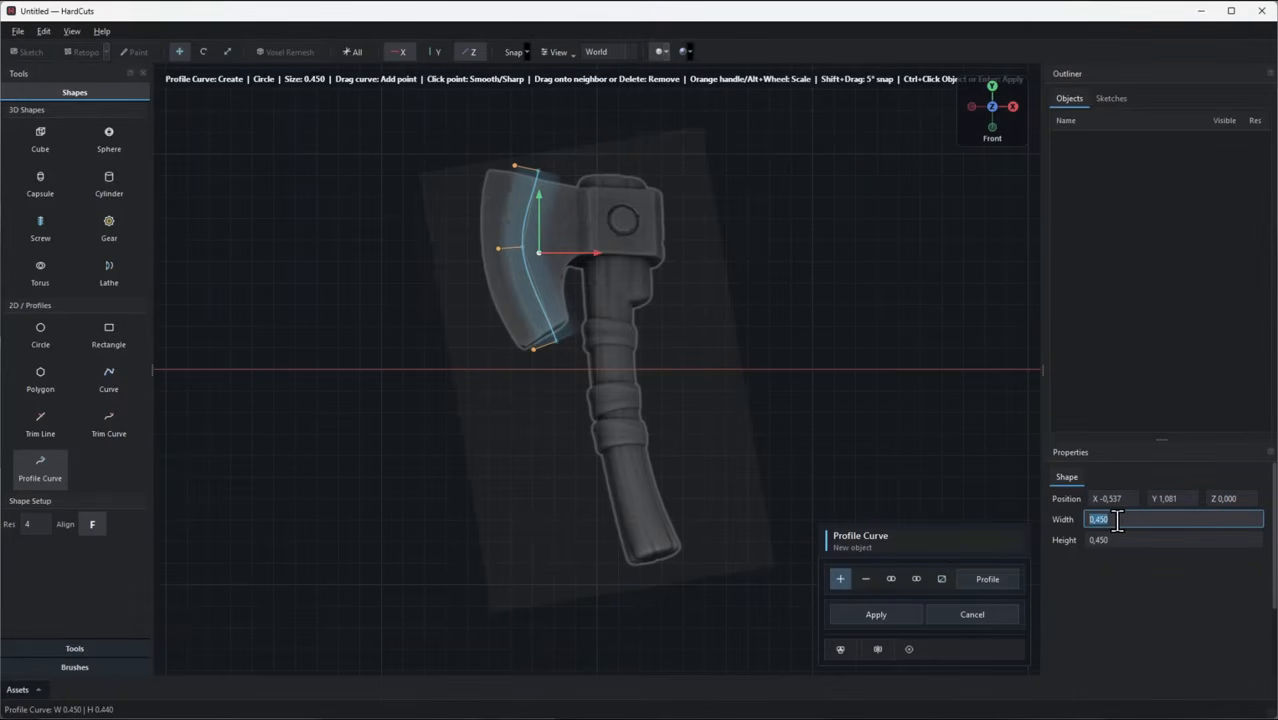
scroll(1117, 518, up, 16)
scroll(1120, 518, up, 17)
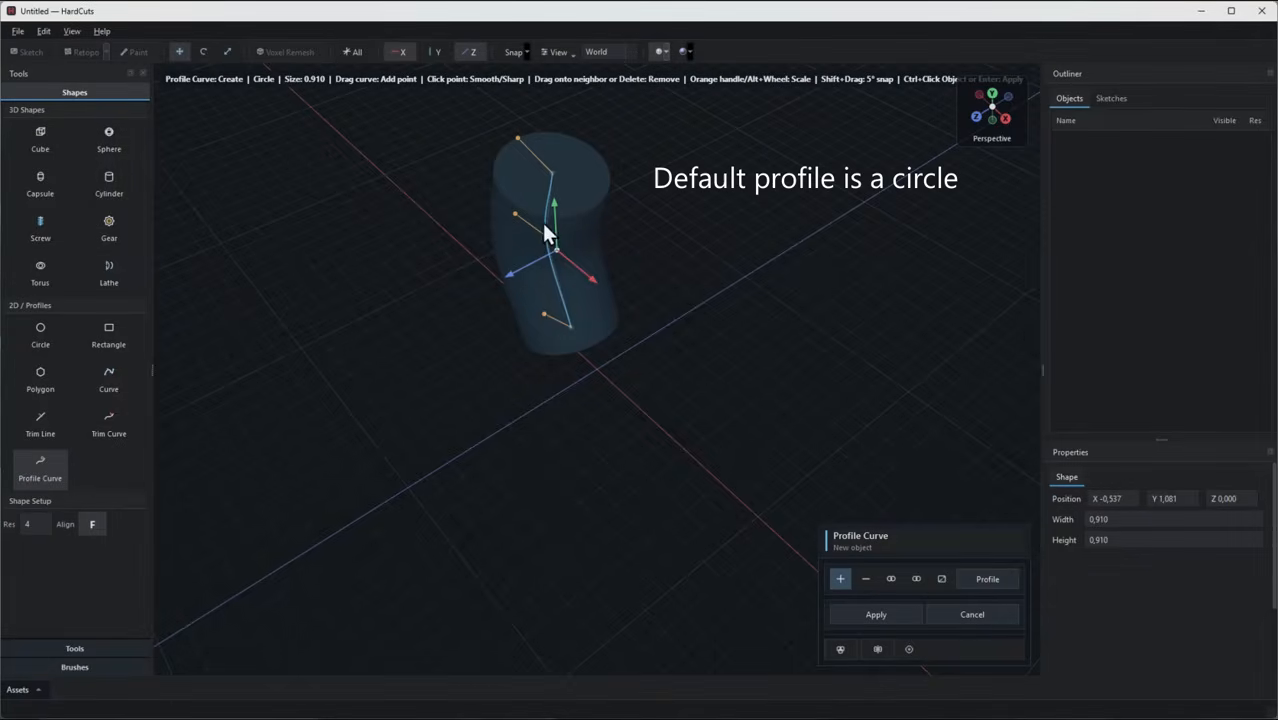
- Replace the curve's profile with the basic Square preset and turn on Mirror X for editing it
middle_drag(614, 424, 684, 436)
click(997, 581)
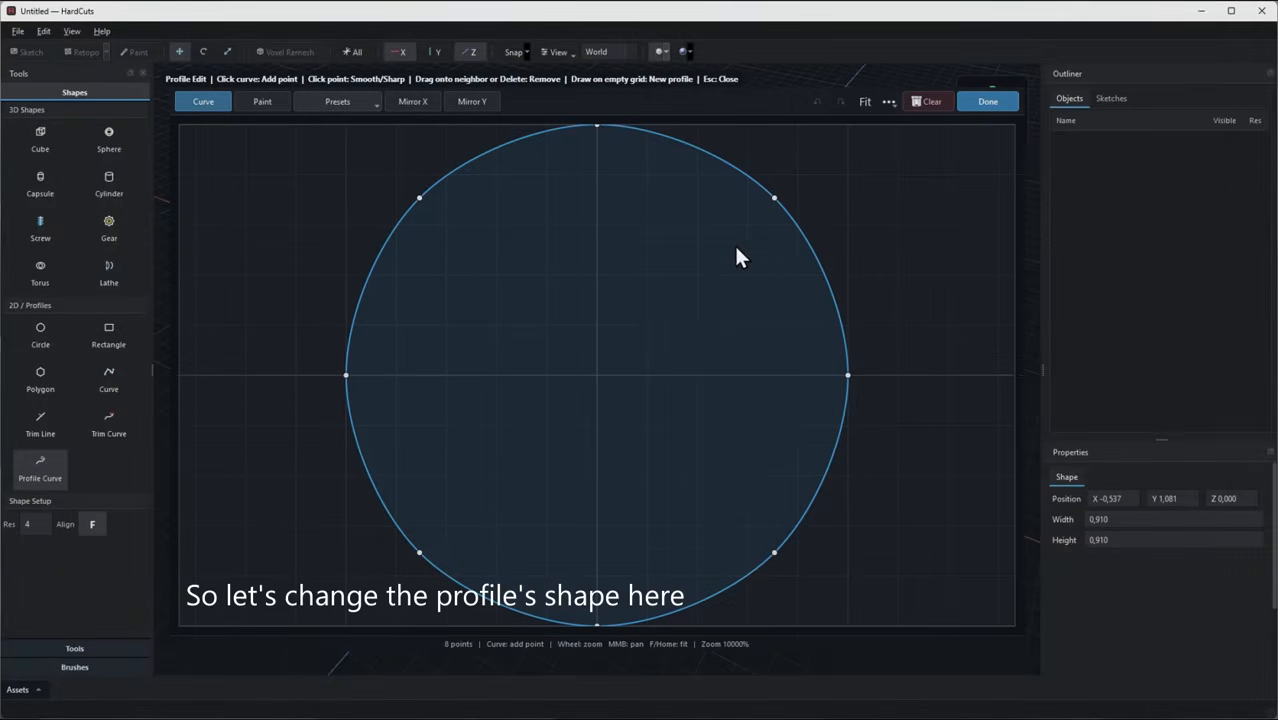
click(336, 100)
mouse_move(320, 125)
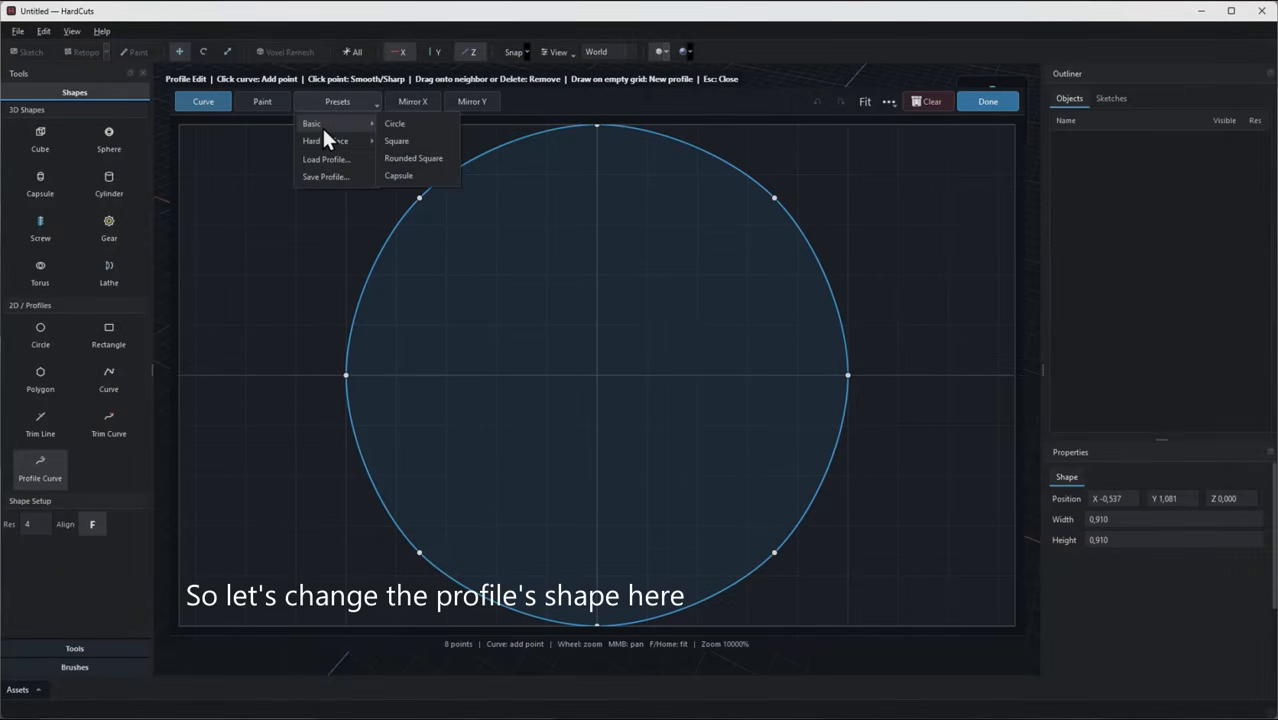
click(398, 145)
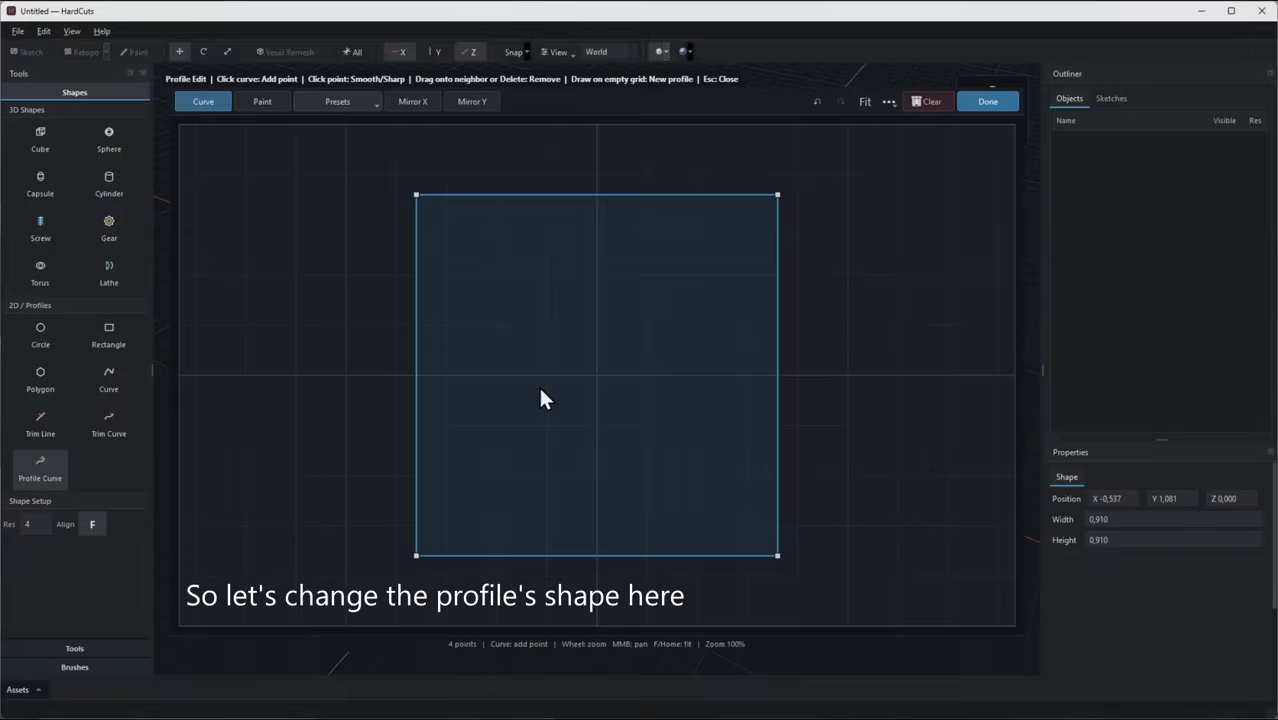
click(405, 100)
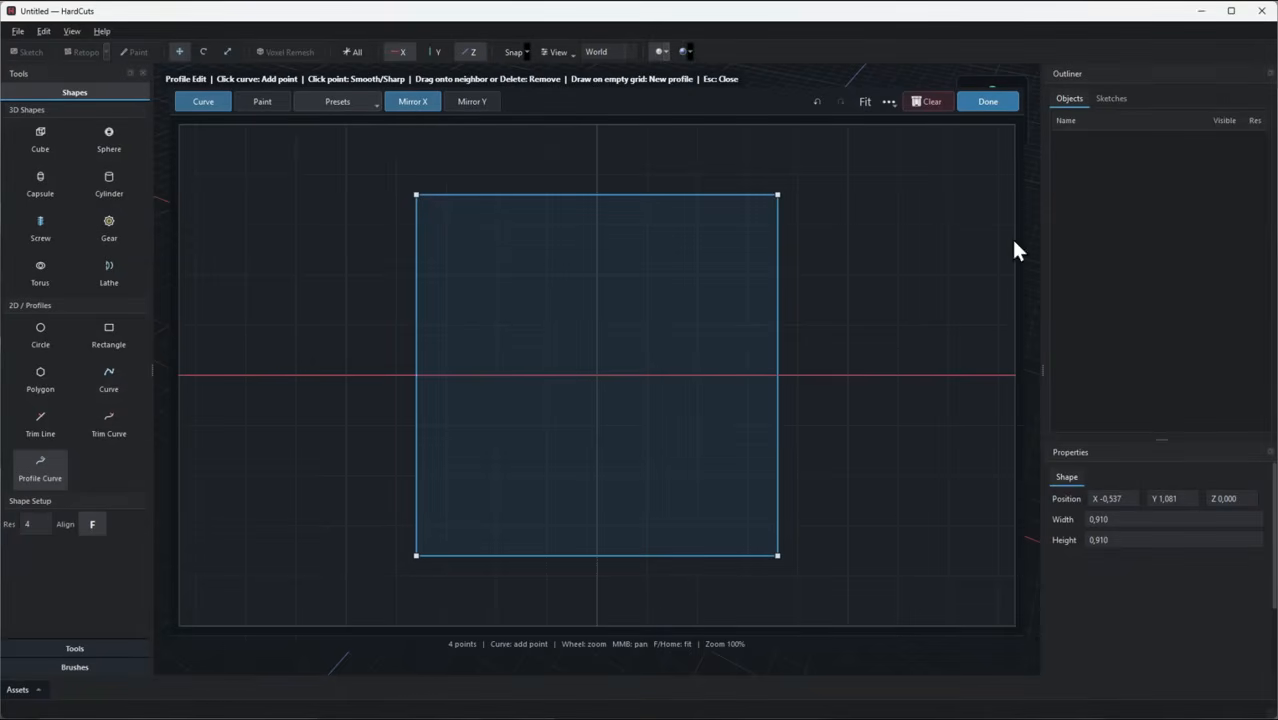
- Flatten the square profile into a wide rectangle and add mirrored points at one end to form a tapered cutting edge
drag(777, 195, 874, 317)
drag(416, 196, 362, 317)
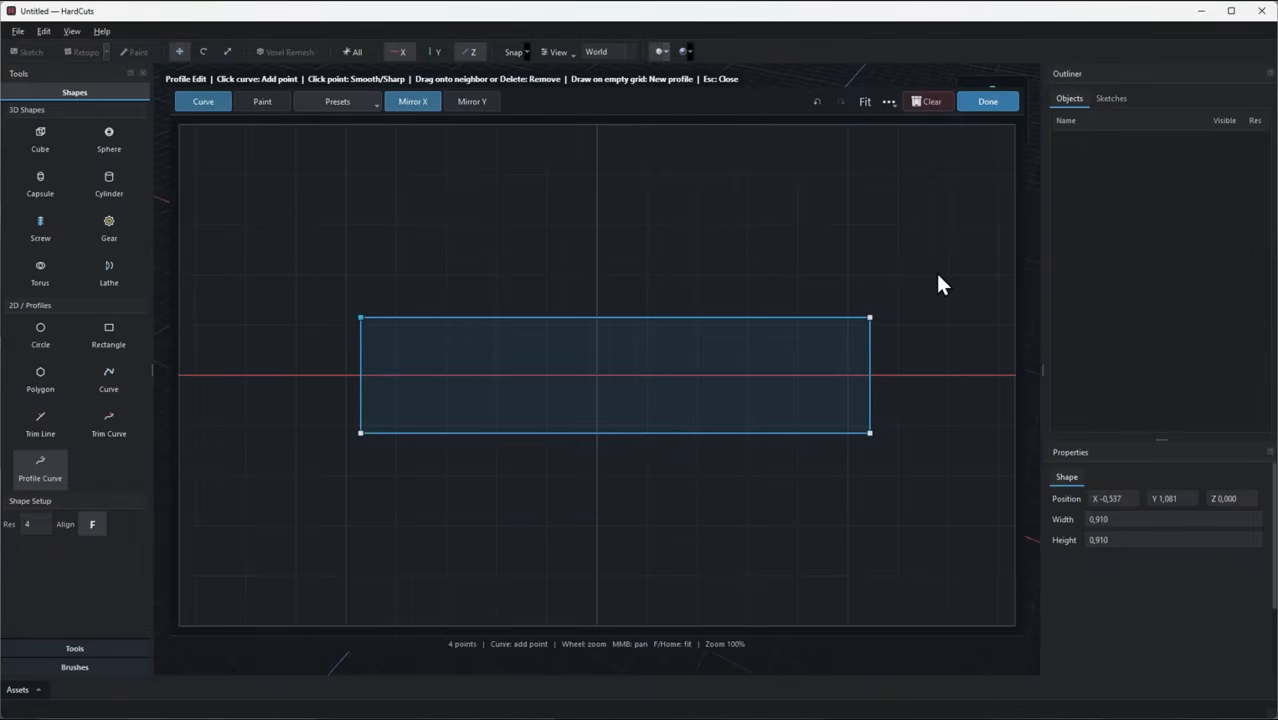
click(361, 344)
drag(357, 342, 220, 368)
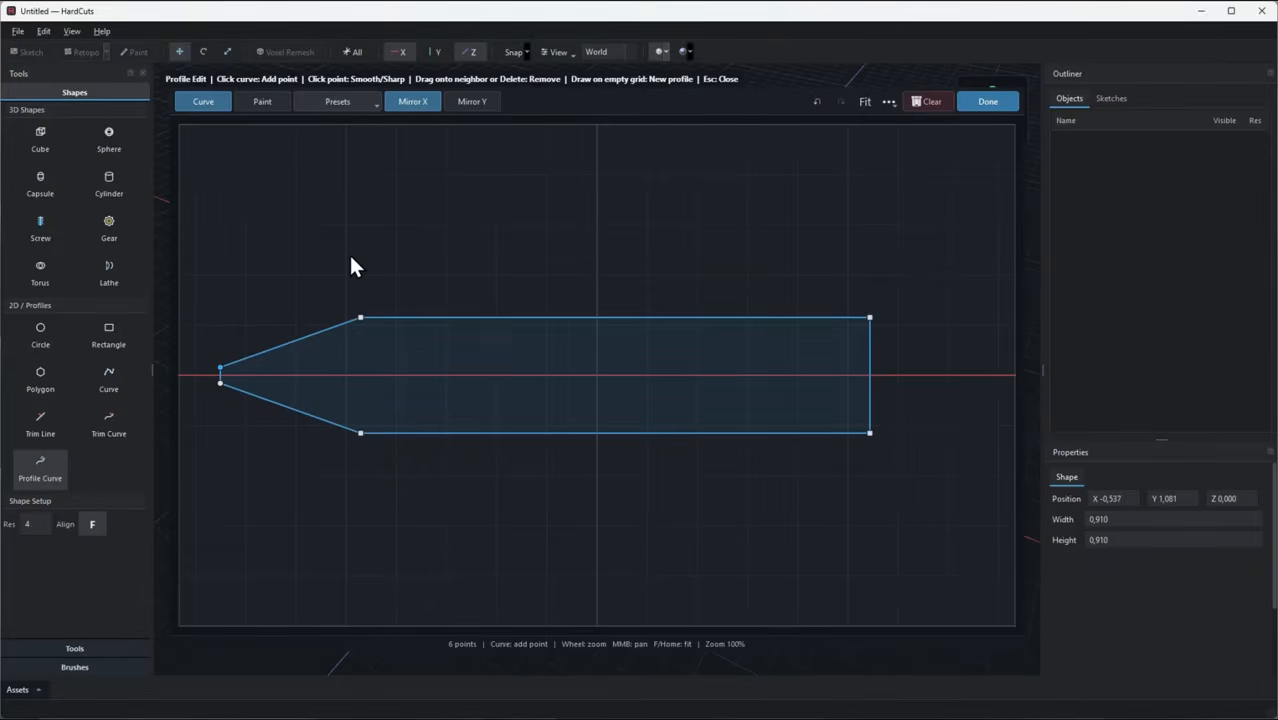
click(988, 101)
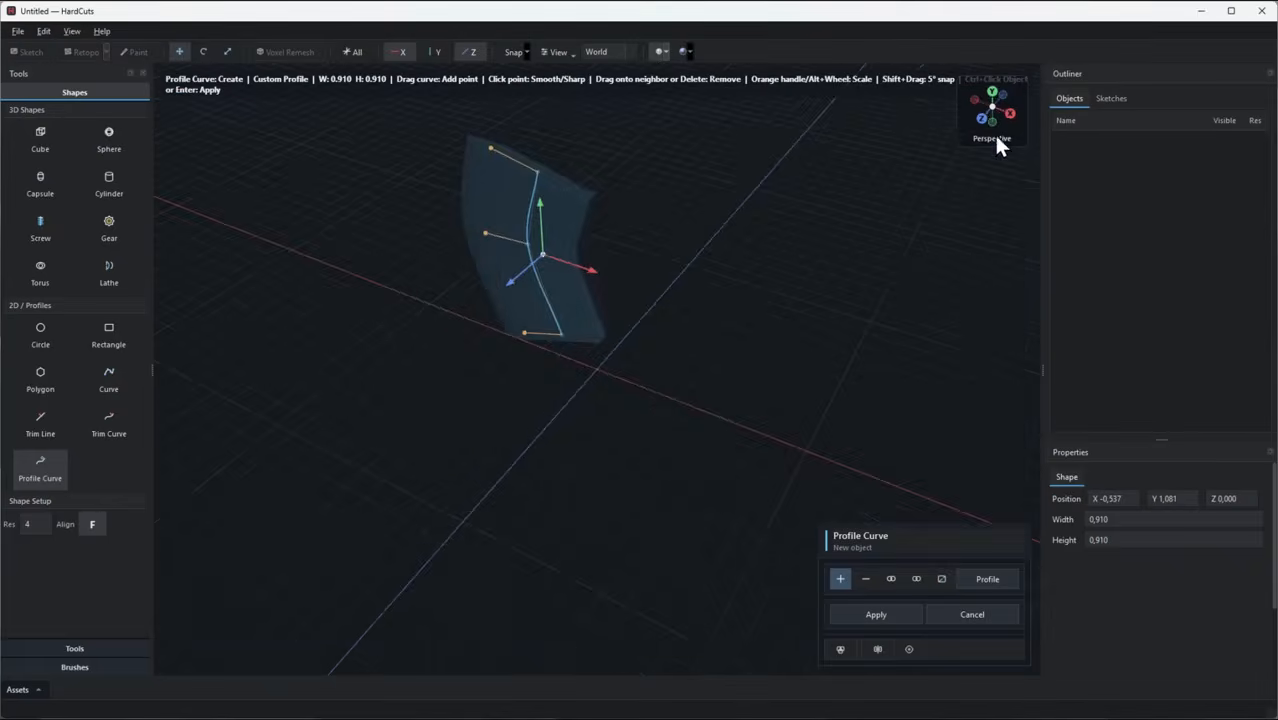
- Set the profile curve's width to 0.810 and move the curve along X to -0.426
middle_drag(728, 272, 782, 214)
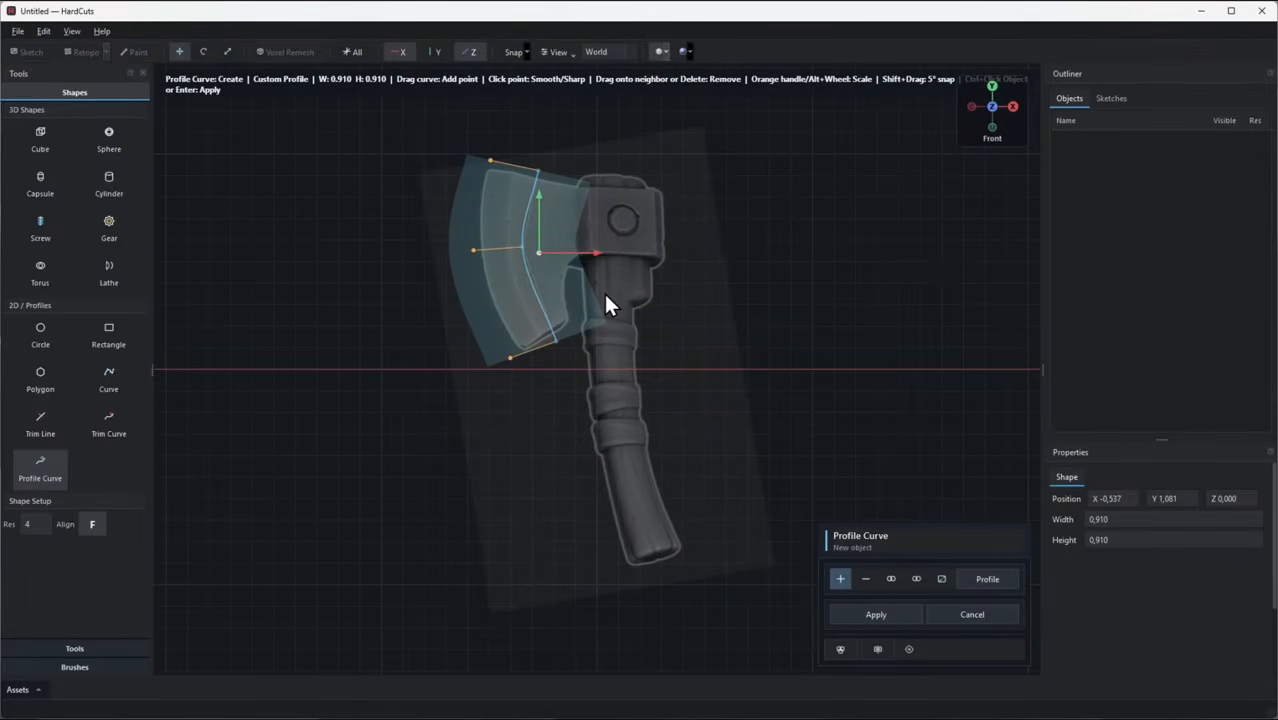
scroll(1134, 518, down, 7)
scroll(1134, 518, down, 3)
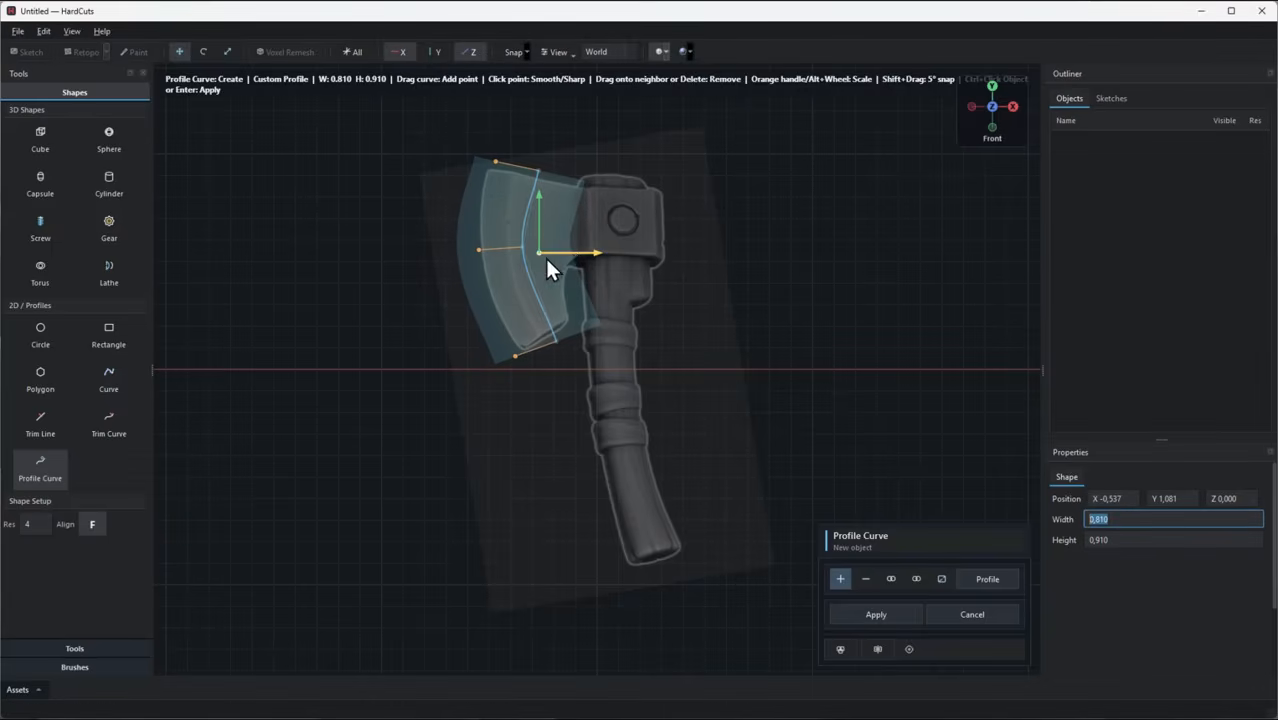
drag(577, 256, 589, 254)
- Fit the curve to the reference blade by repositioning its points and adding two more along its length
drag(550, 171, 550, 183)
drag(568, 341, 574, 323)
drag(535, 247, 545, 247)
drag(549, 183, 550, 179)
click(545, 208)
click(564, 299)
drag(574, 323, 556, 292)
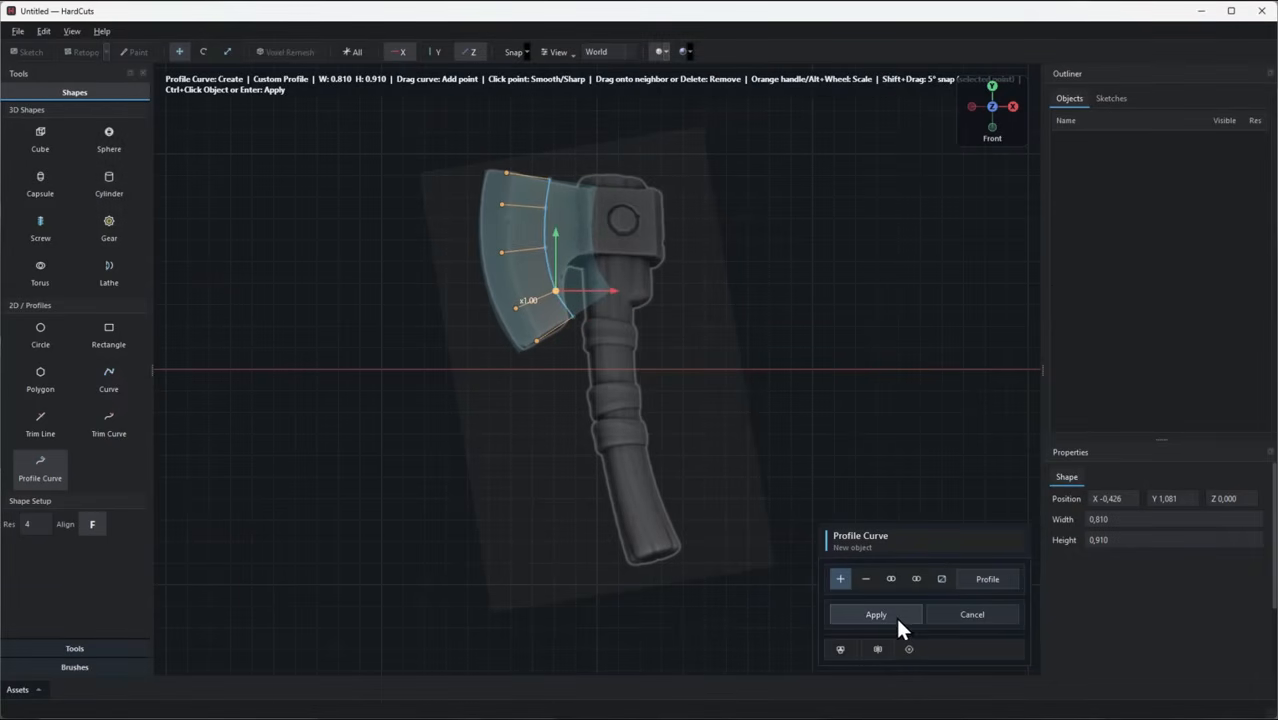
- Raise the shape resolution to 6 and apply the profile curve as a new blade object
scroll(37, 526, up, 1)
key(Return)
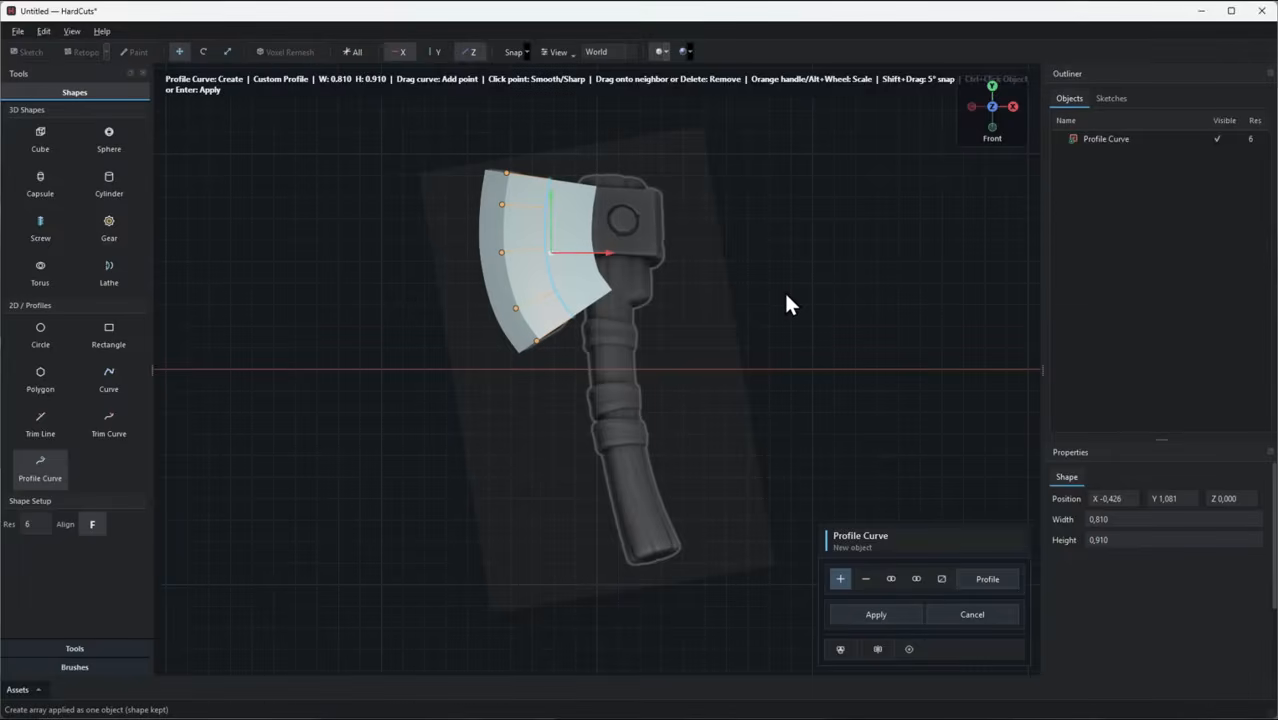
middle_drag(786, 292, 754, 324)
key(Escape)
- Reduce the blade object's base material opacity to 54%
click(556, 286)
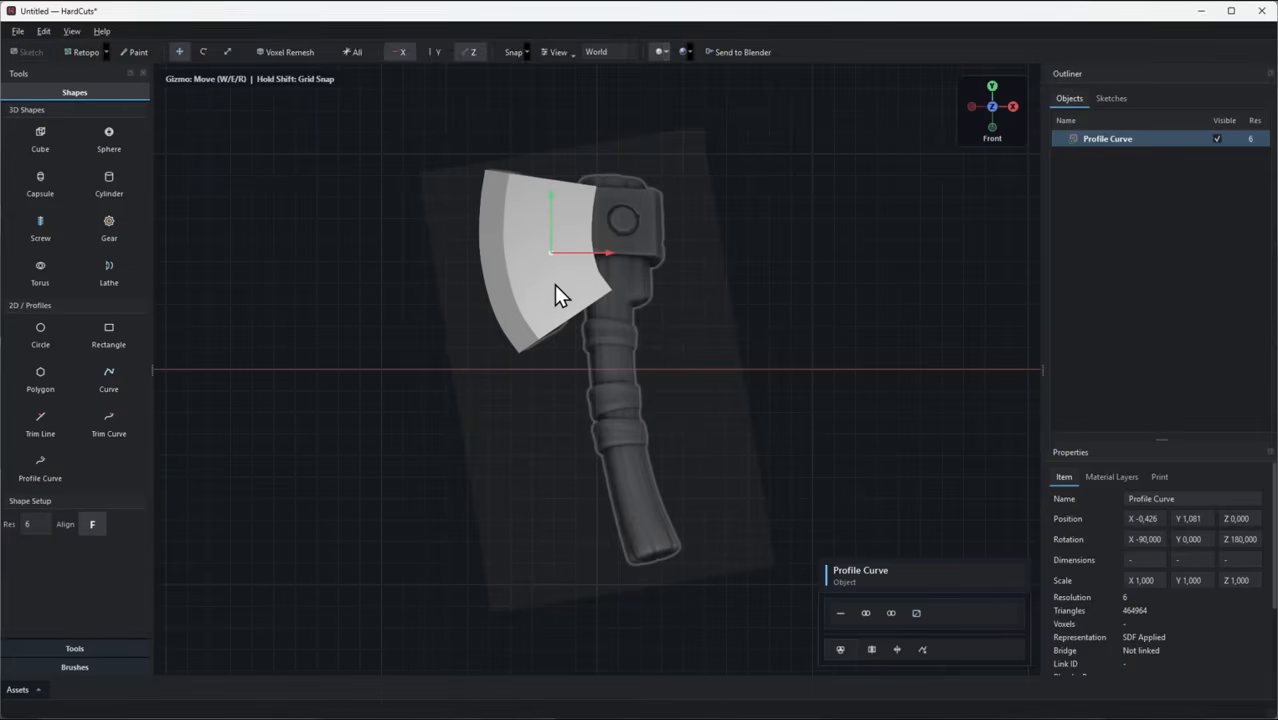
click(1100, 476)
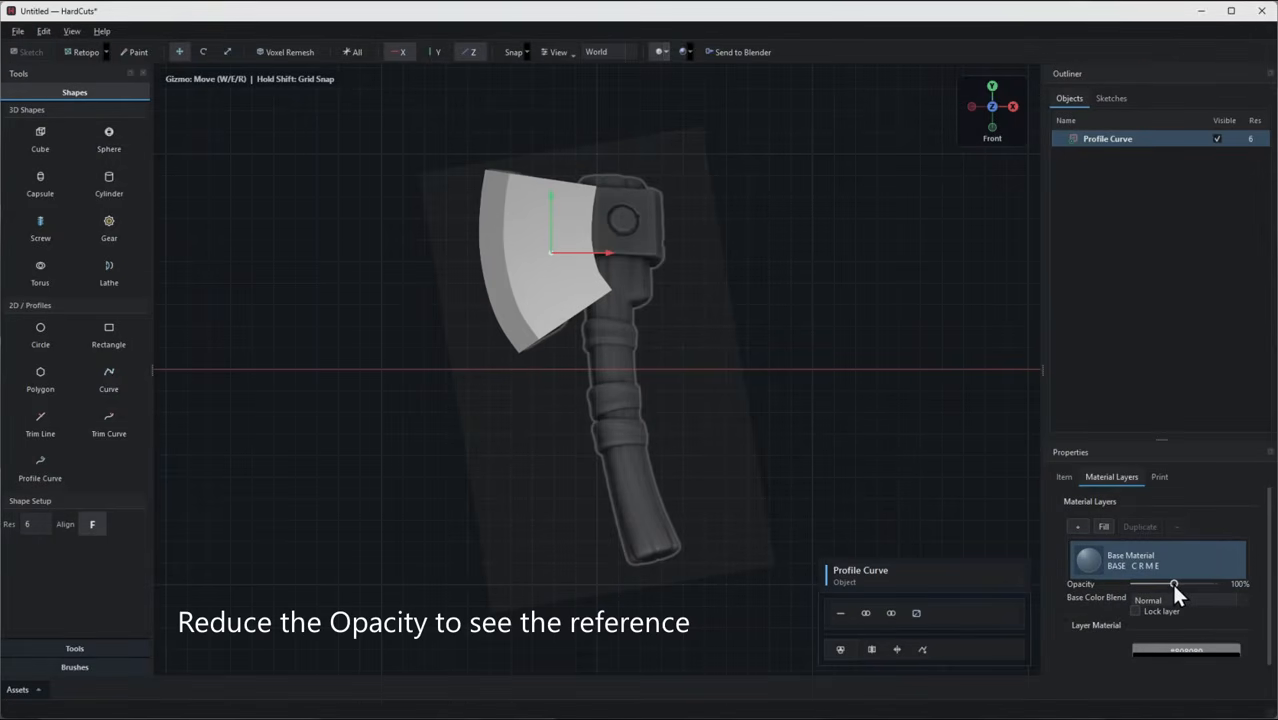
drag(1177, 587, 1176, 586)
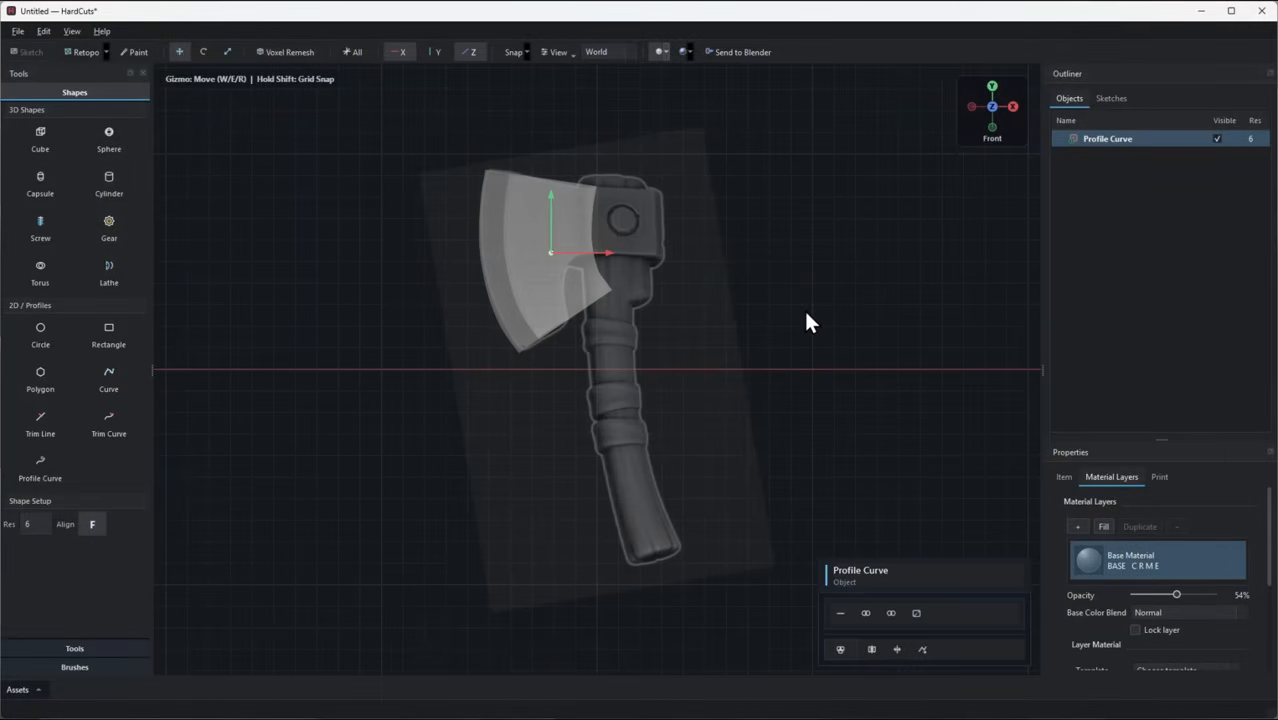
- Subtract the blade's lower inner corner with a trim curve following the reference outline under the axe head
click(127, 425)
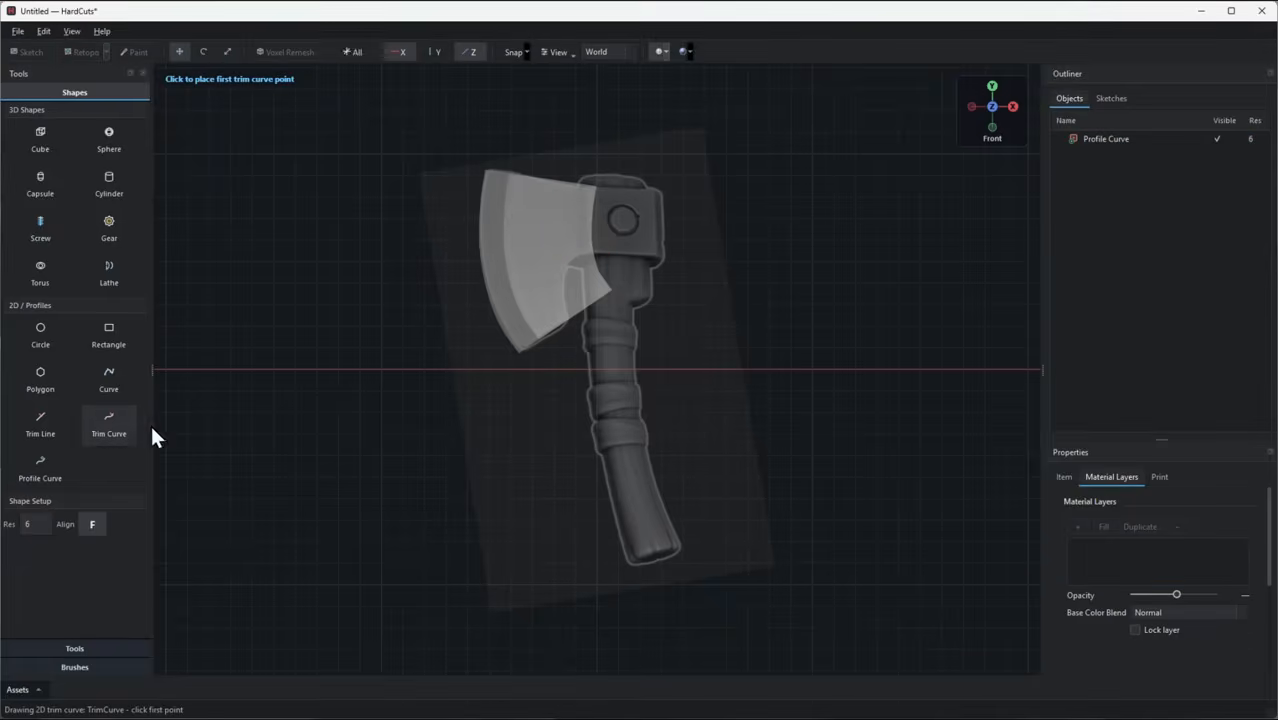
click(661, 257)
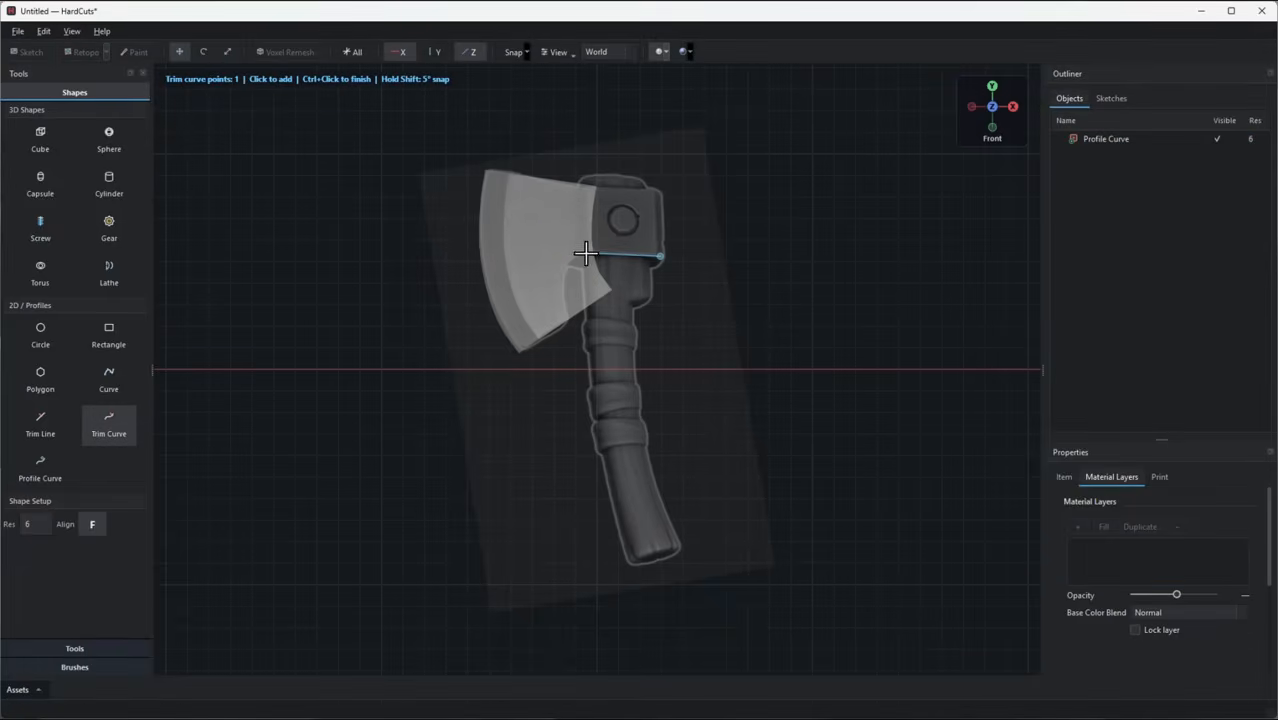
click(570, 268)
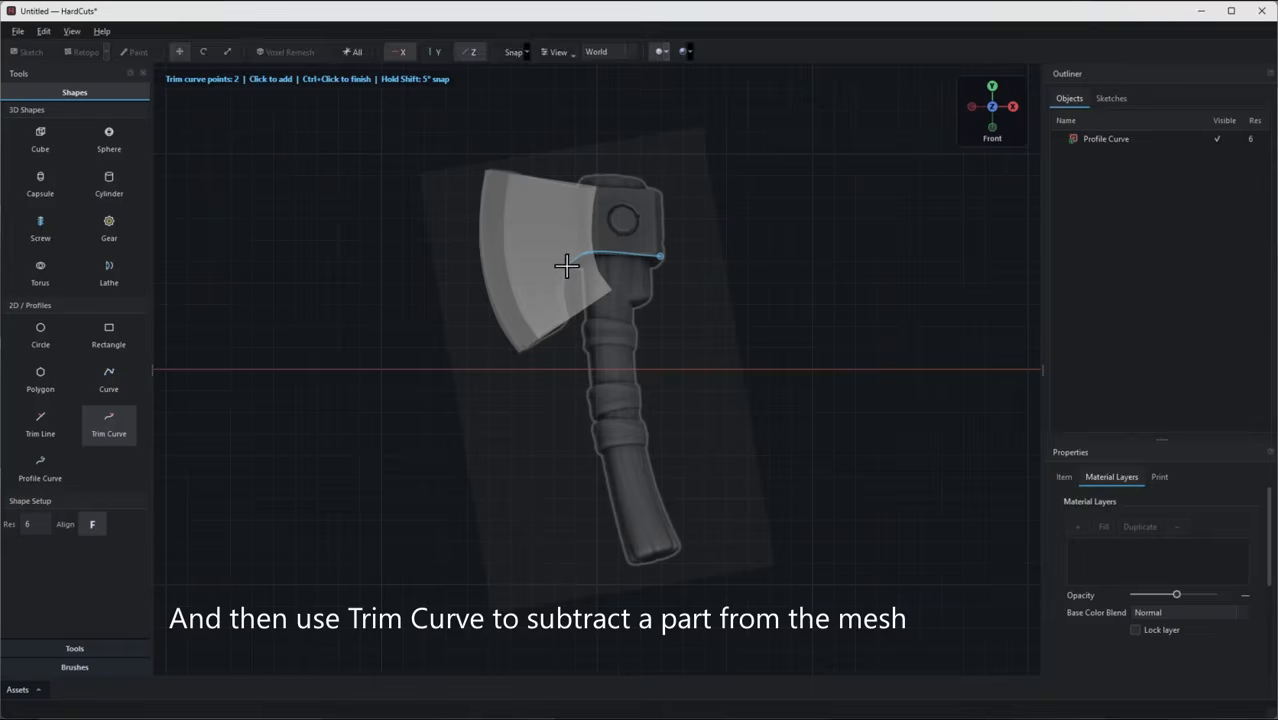
ctrl+click(582, 377)
key(Return)
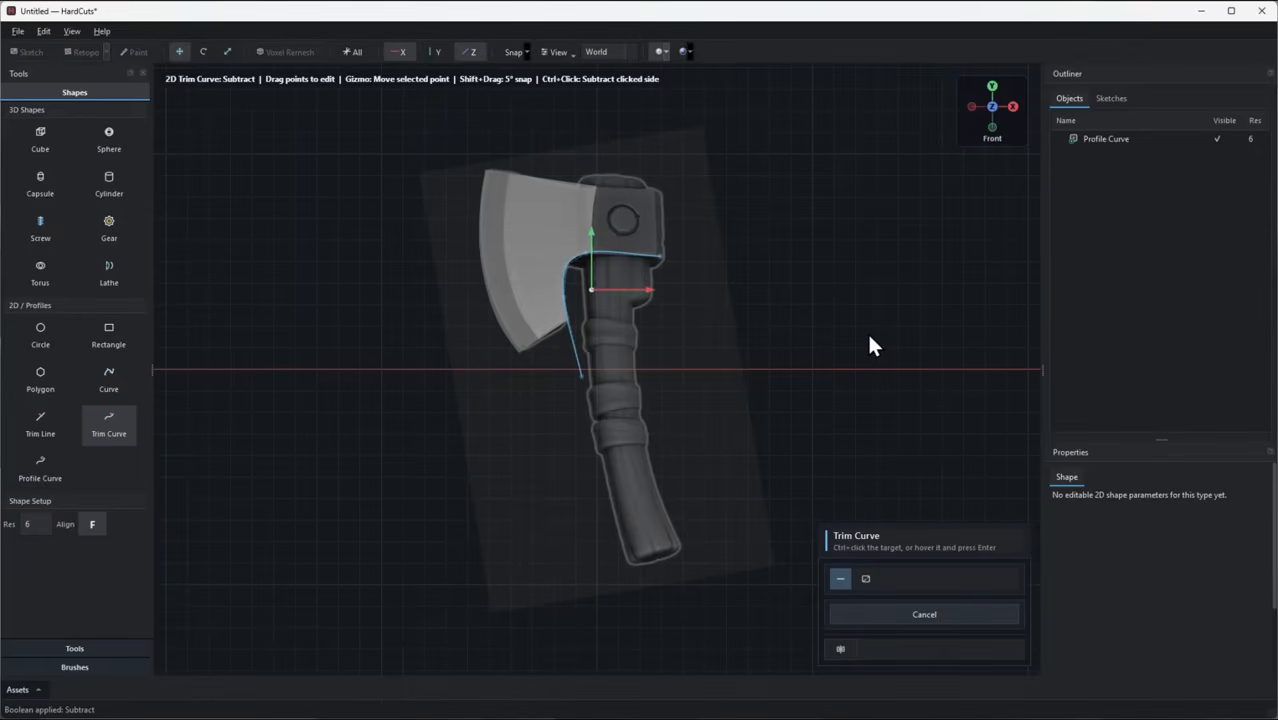
key(Escape)
- Draw a rectangle about 0.71 by 0.60 over the reference's axe head block in the front view
scroll(869, 336, down, 1)
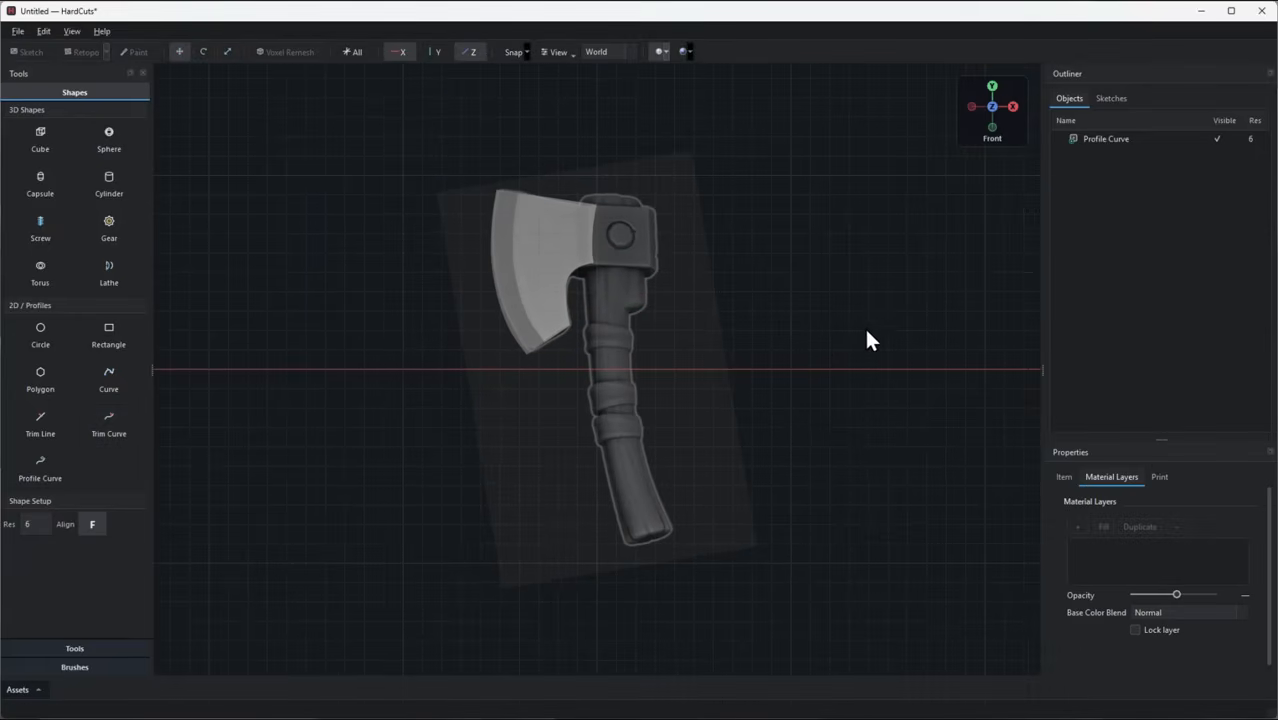
mouse_move(869, 328)
middle_down()
mouse_move(805, 371)
mouse_move(1018, 342)
mouse_move(882, 344)
mouse_move(868, 313)
middle_up()
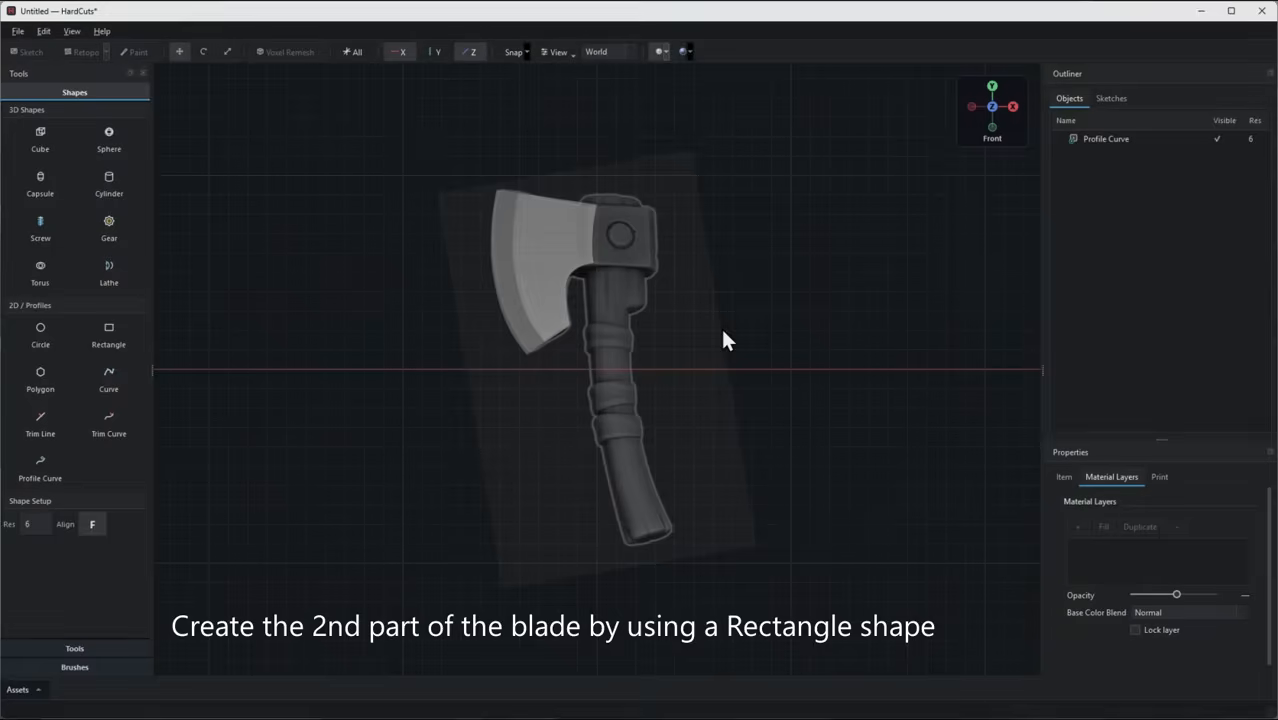
click(105, 333)
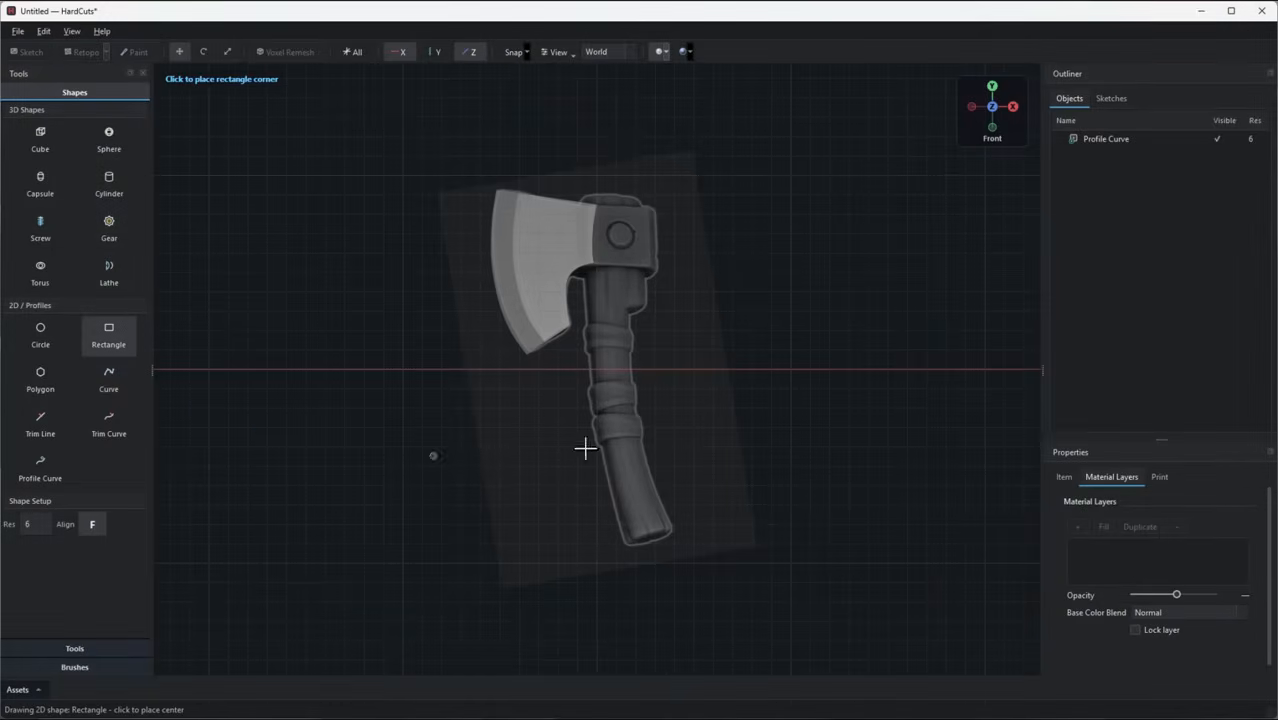
click(585, 205)
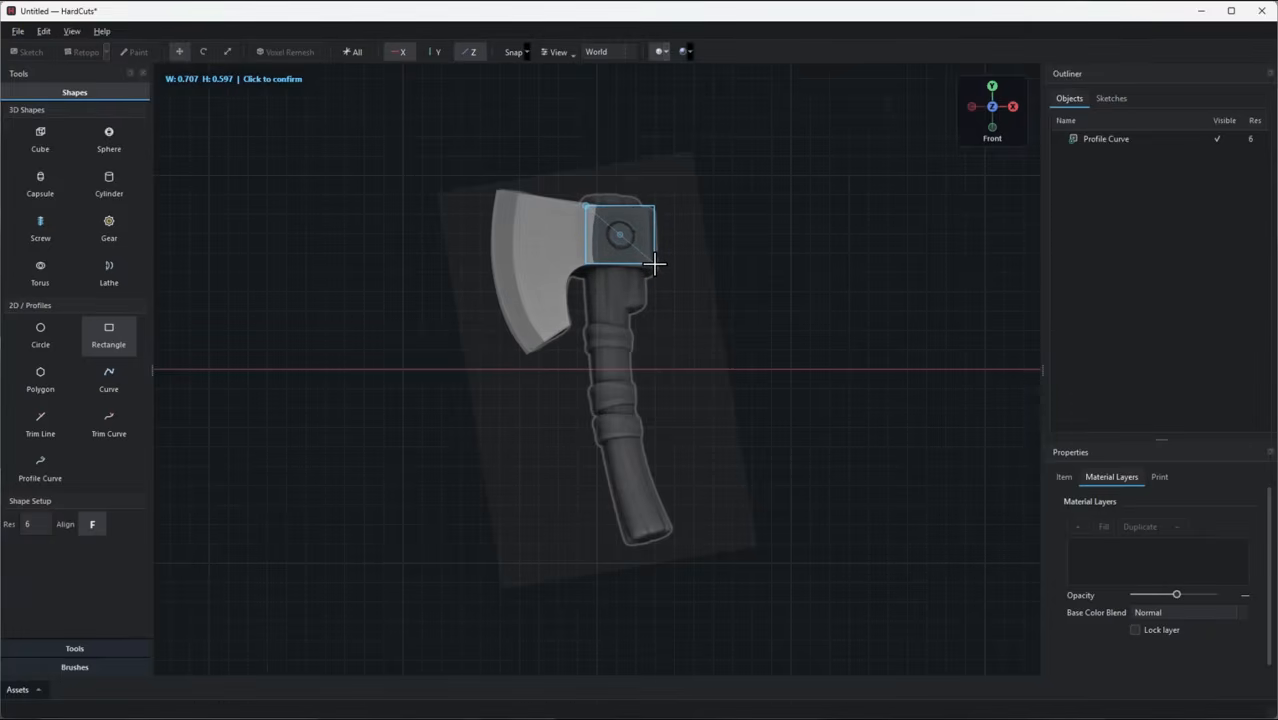
click(655, 263)
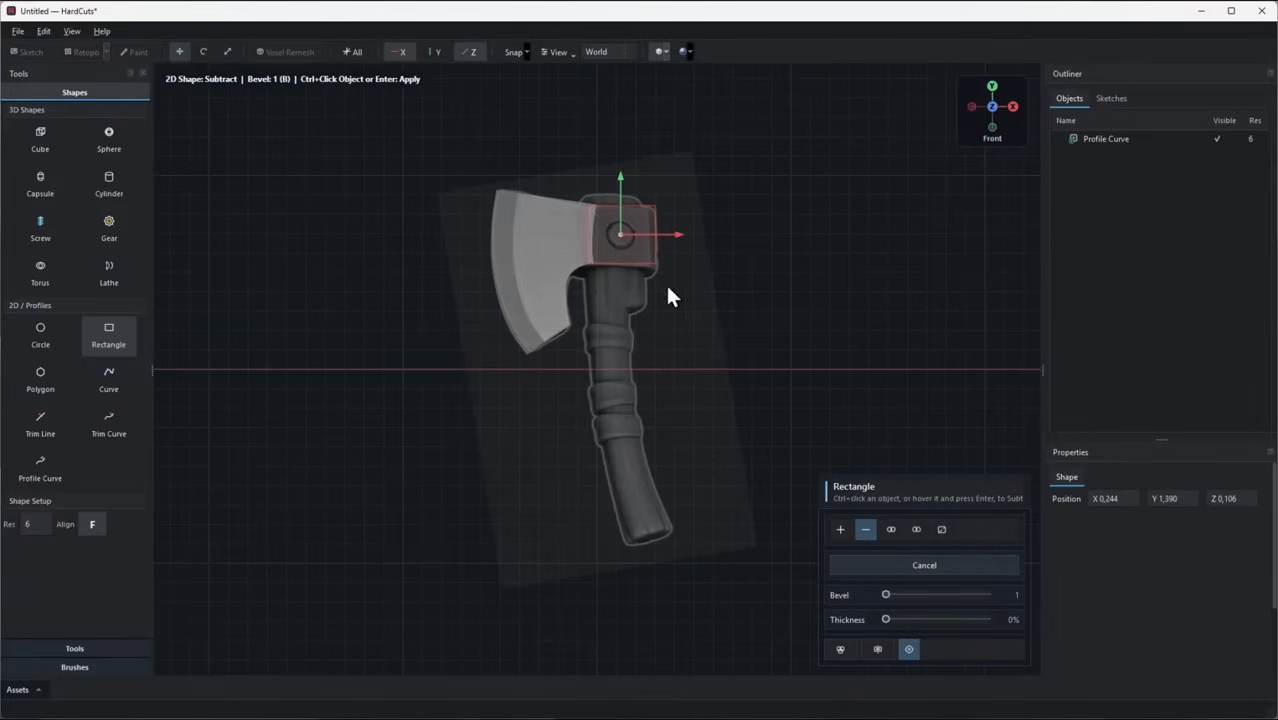
- Extrude the rectangle to a depth of -2.25 mm, matching the blade's thickness, and apply it as a new object
click(840, 529)
middle_drag(776, 257, 644, 393)
middle_drag(559, 342, 618, 397)
drag(564, 361, 595, 366)
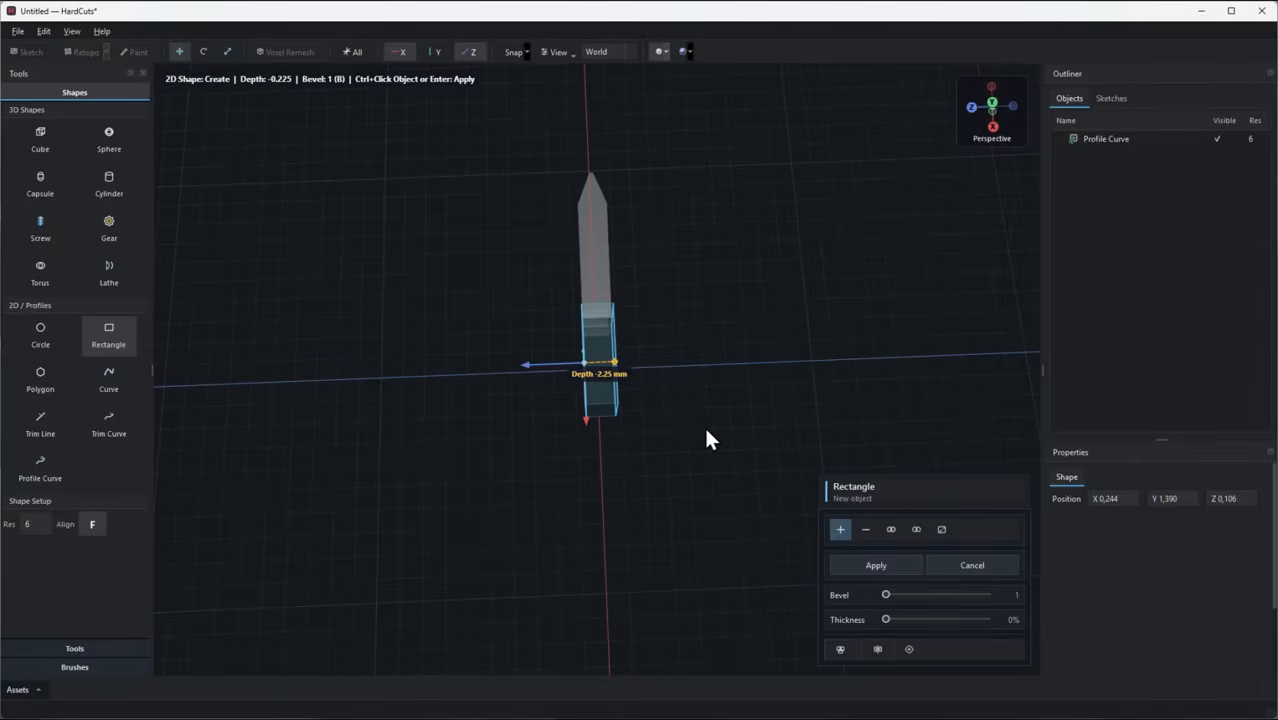
key(Return)
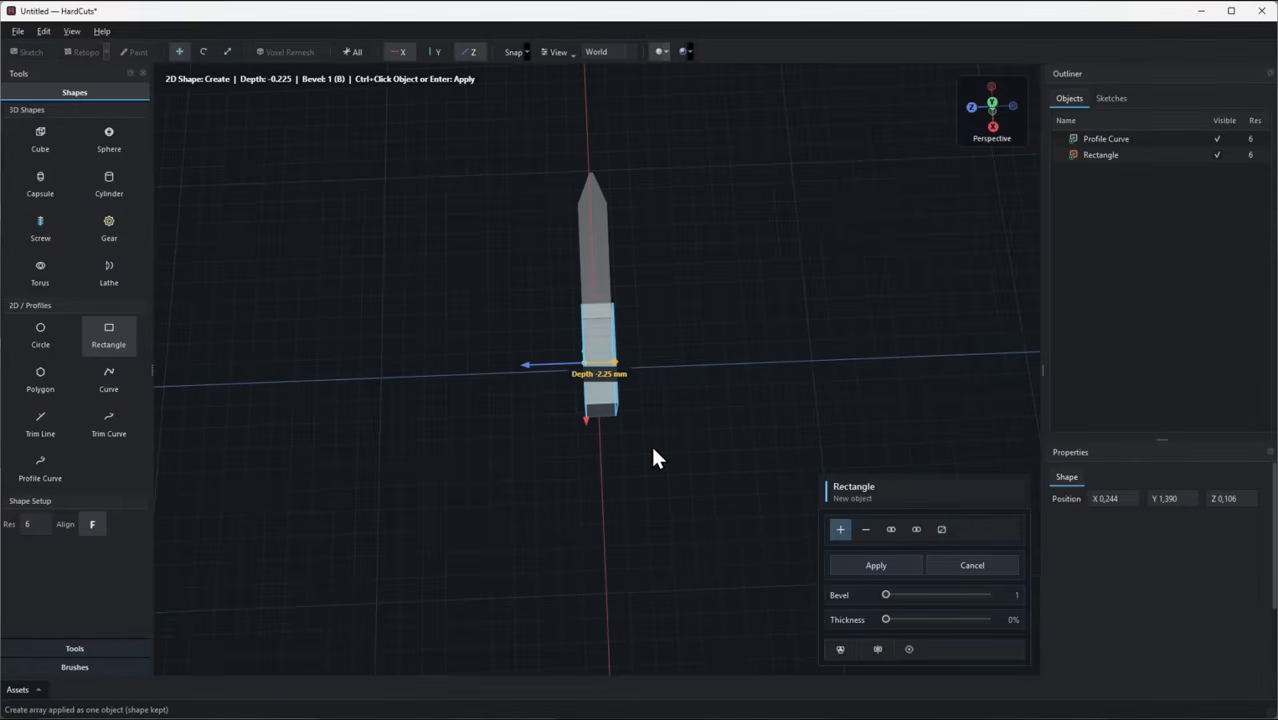
middle_drag(643, 464, 753, 366)
key(Escape)
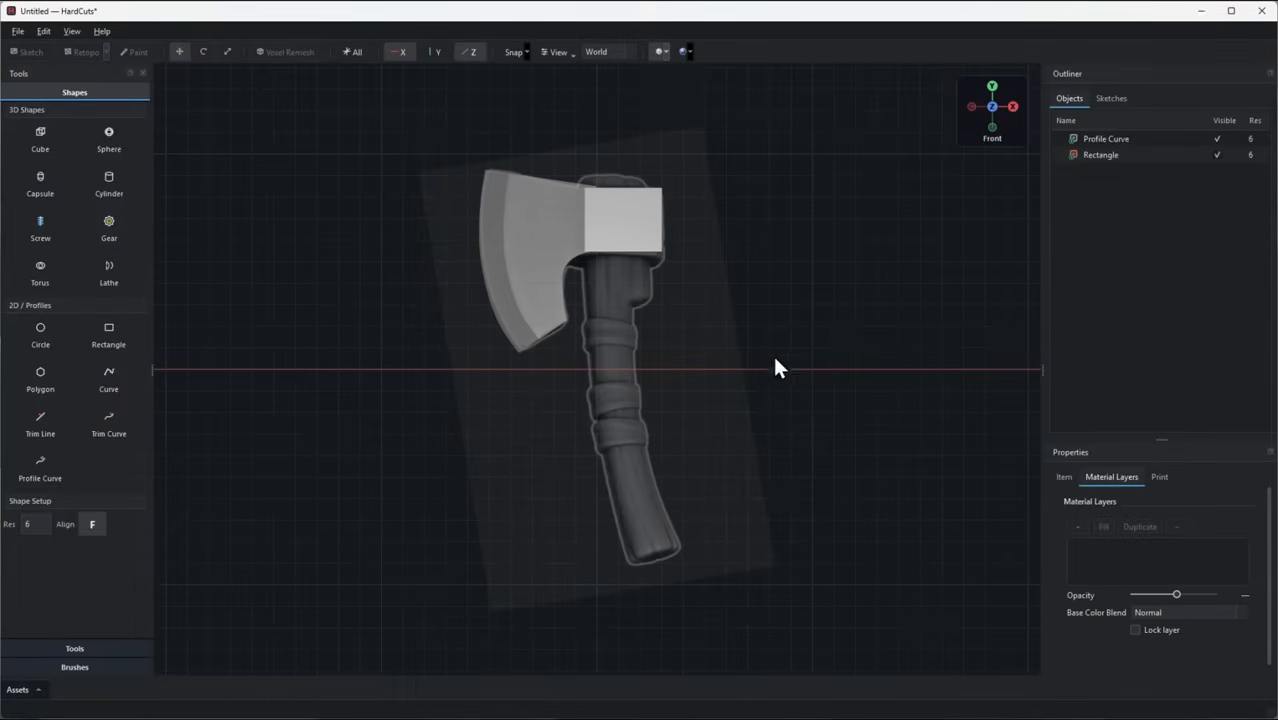
- Scale the axe head block slightly in the front view and make it a little thicker than the blade in the top view
scroll(780, 356, up, 1)
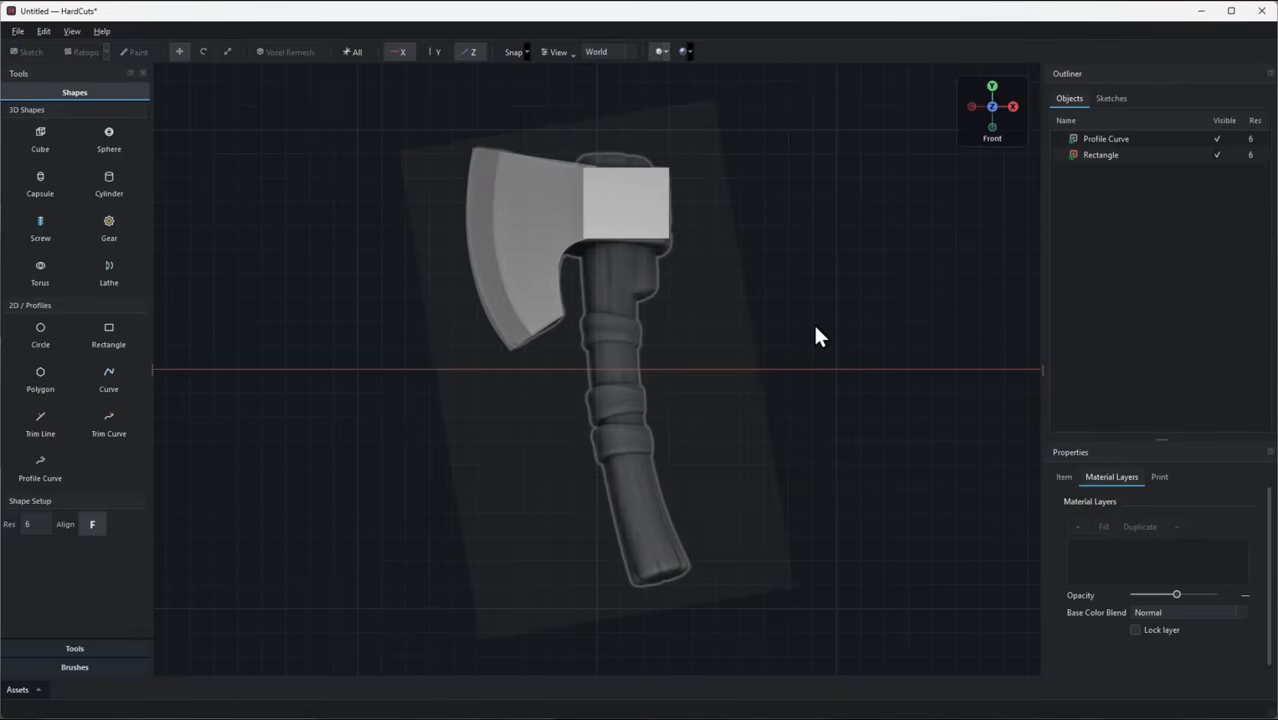
middle_drag(810, 317, 842, 340)
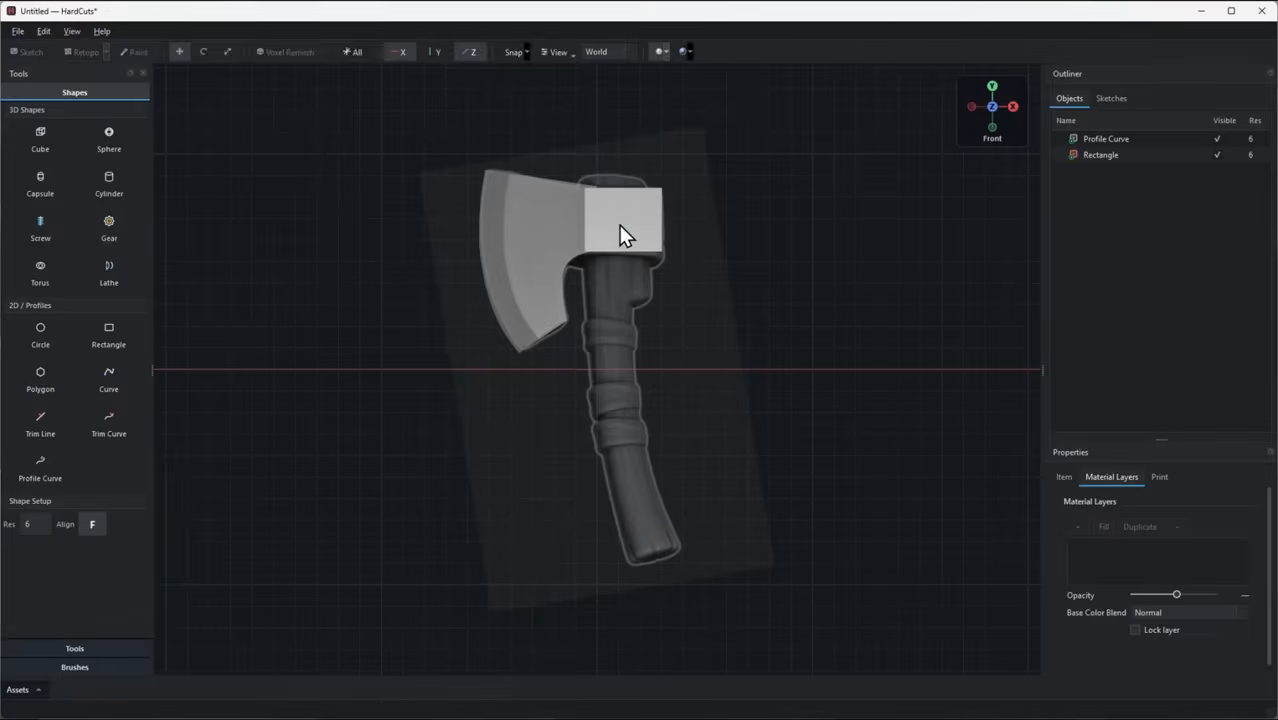
click(619, 225)
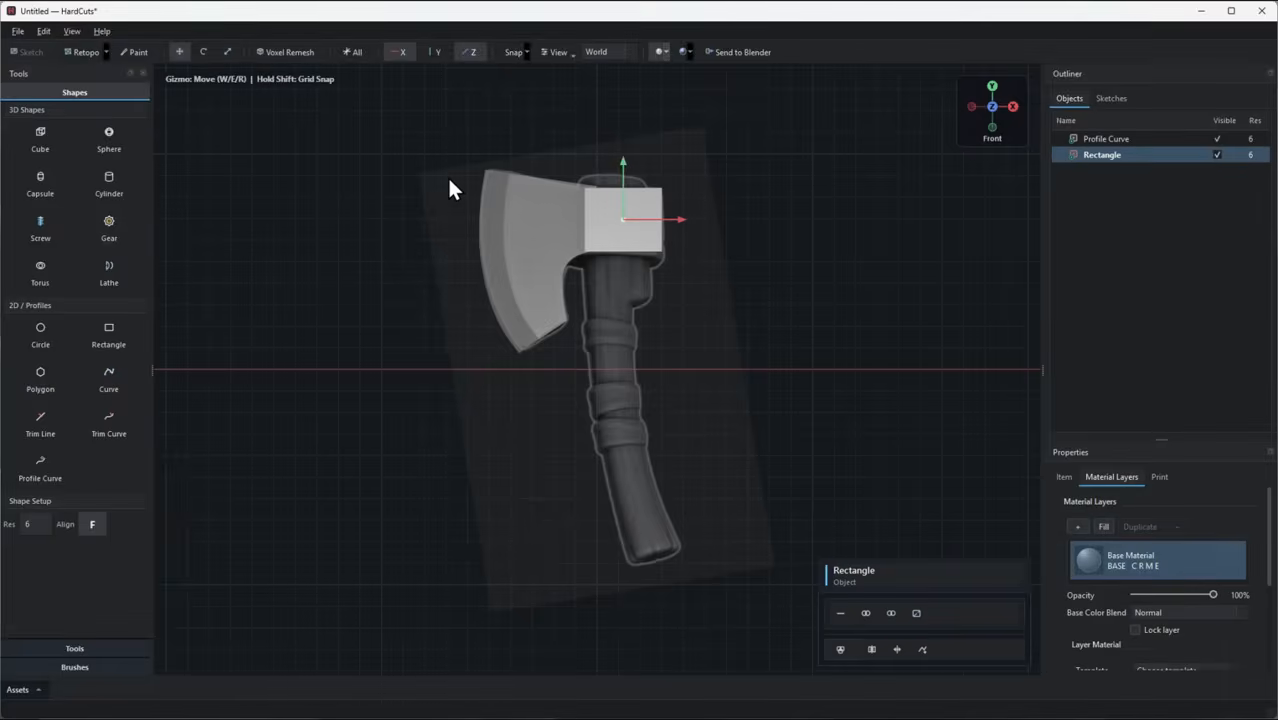
key(r)
drag(627, 188, 659, 198)
middle_drag(690, 182, 798, 253)
scroll(786, 262, up, 6)
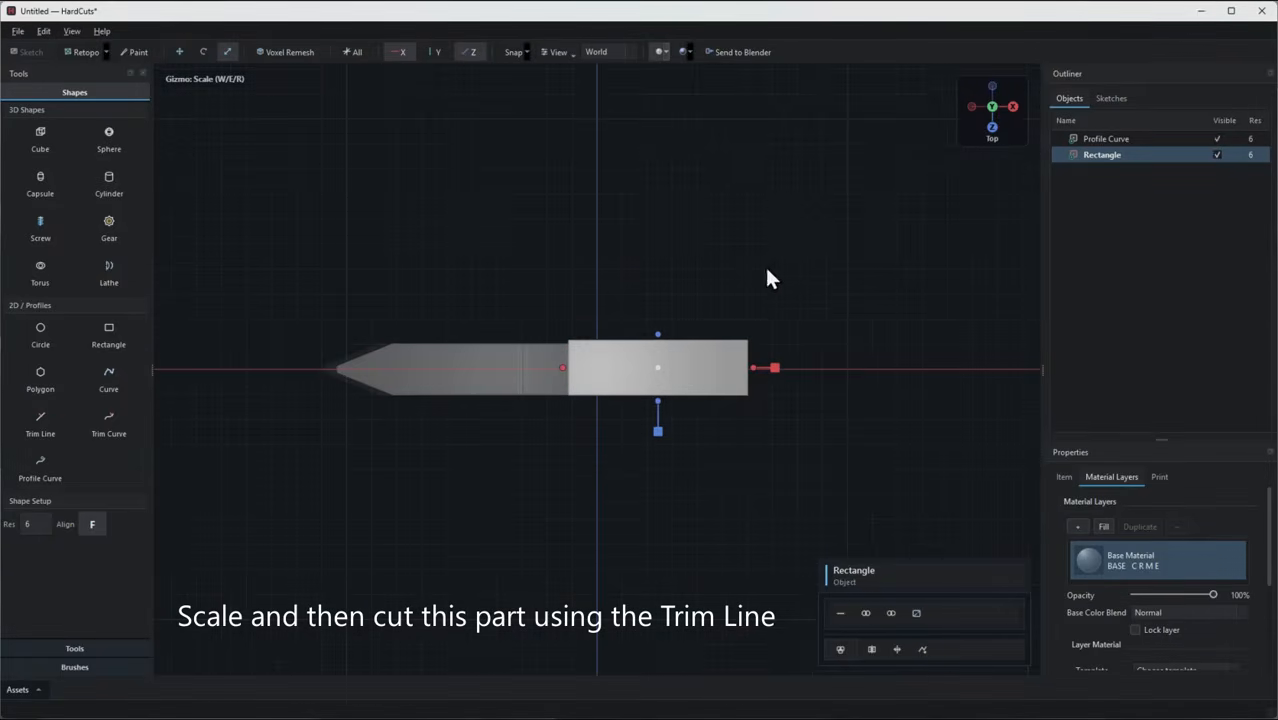
drag(657, 402, 656, 408)
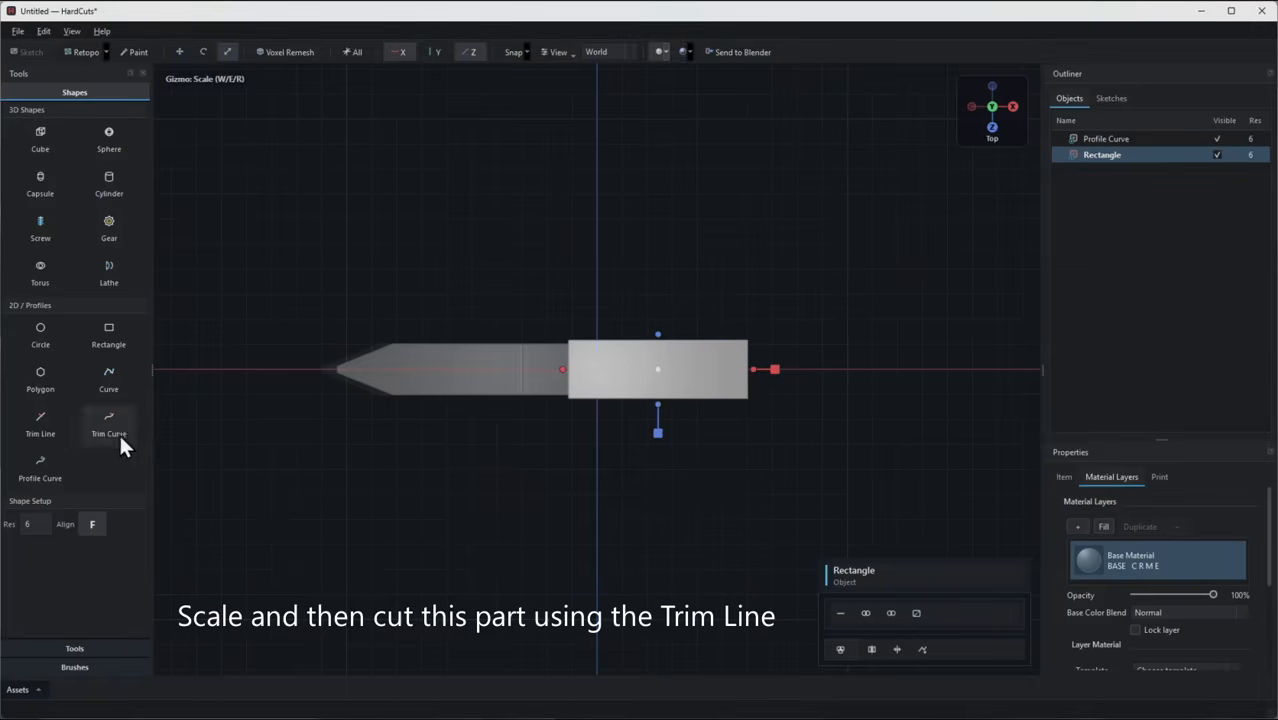
- Chamfer the block's two corners on the blade side by subtracting them with diagonal trim lines in the top view
click(40, 425)
click(550, 357)
click(595, 331)
key(Return)
click(569, 397)
click(613, 422)
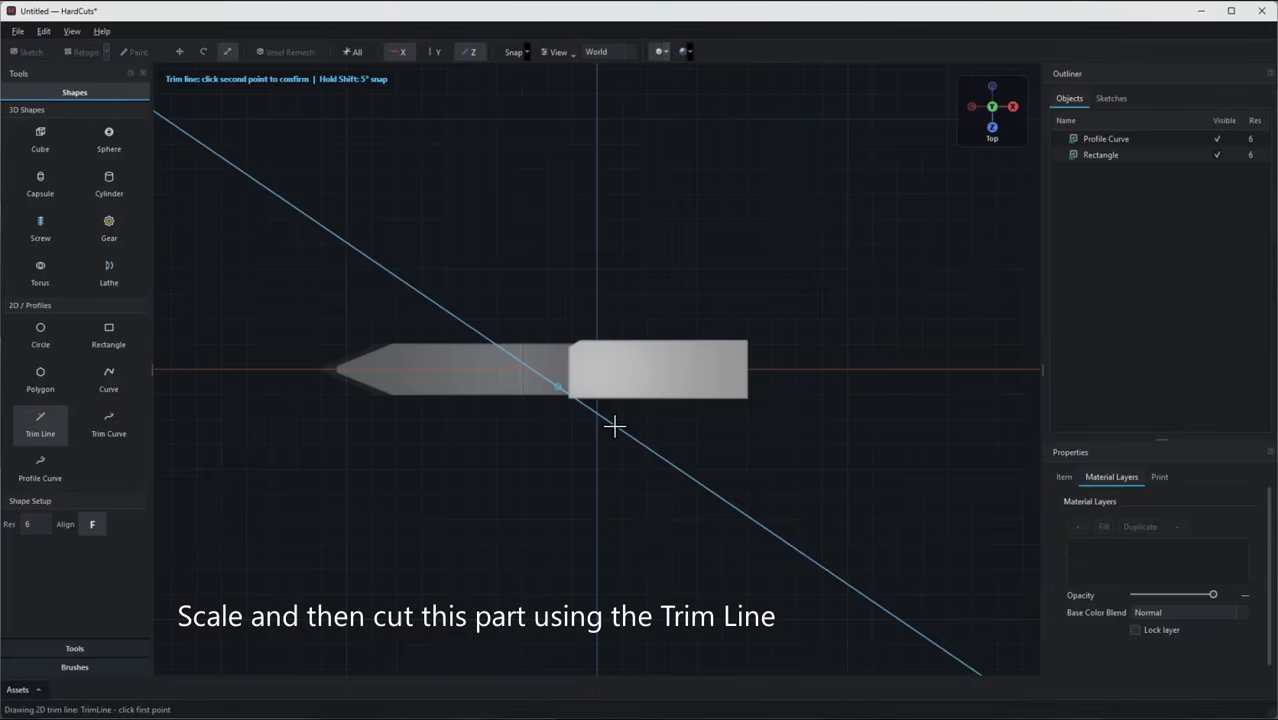
scroll(649, 337, up, 1)
drag(616, 424, 616, 428)
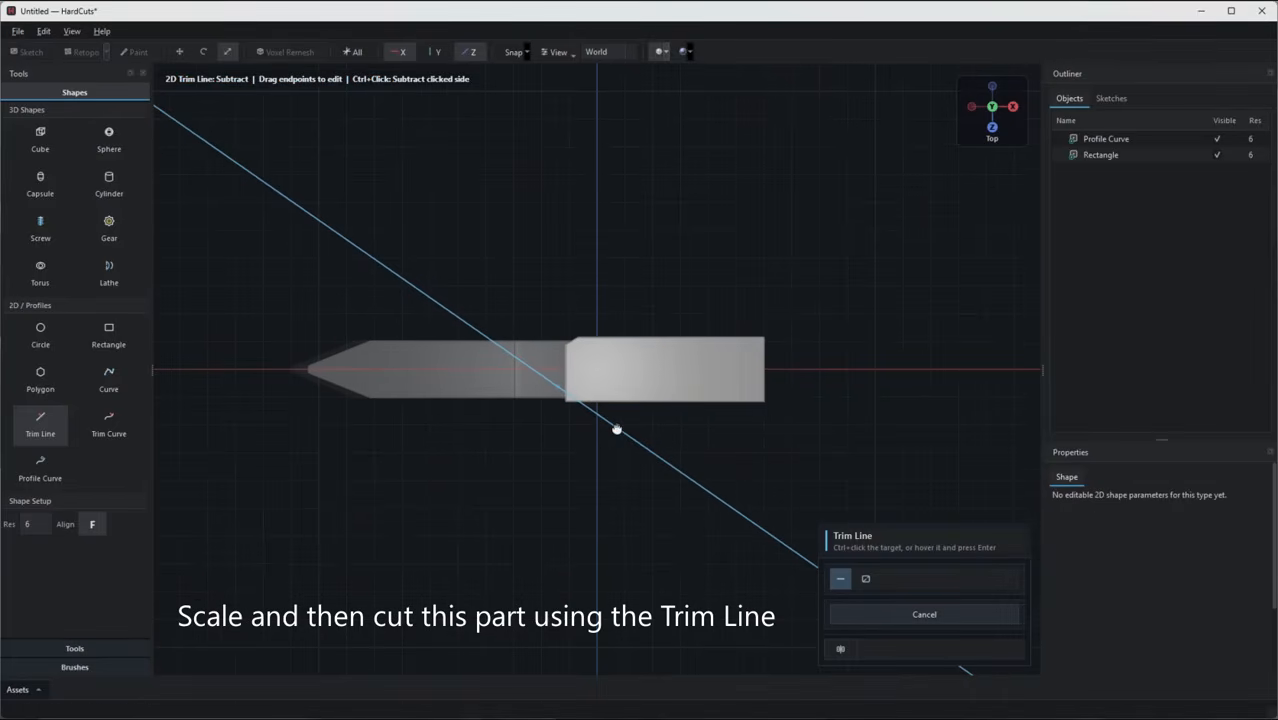
ctrl+click(569, 398)
- Cut off the block's two corners on the end away from the blade with diagonal trim lines
click(742, 321)
click(763, 339)
ctrl+click(765, 342)
click(749, 408)
click(776, 381)
drag(749, 408, 775, 382)
key(Escape)
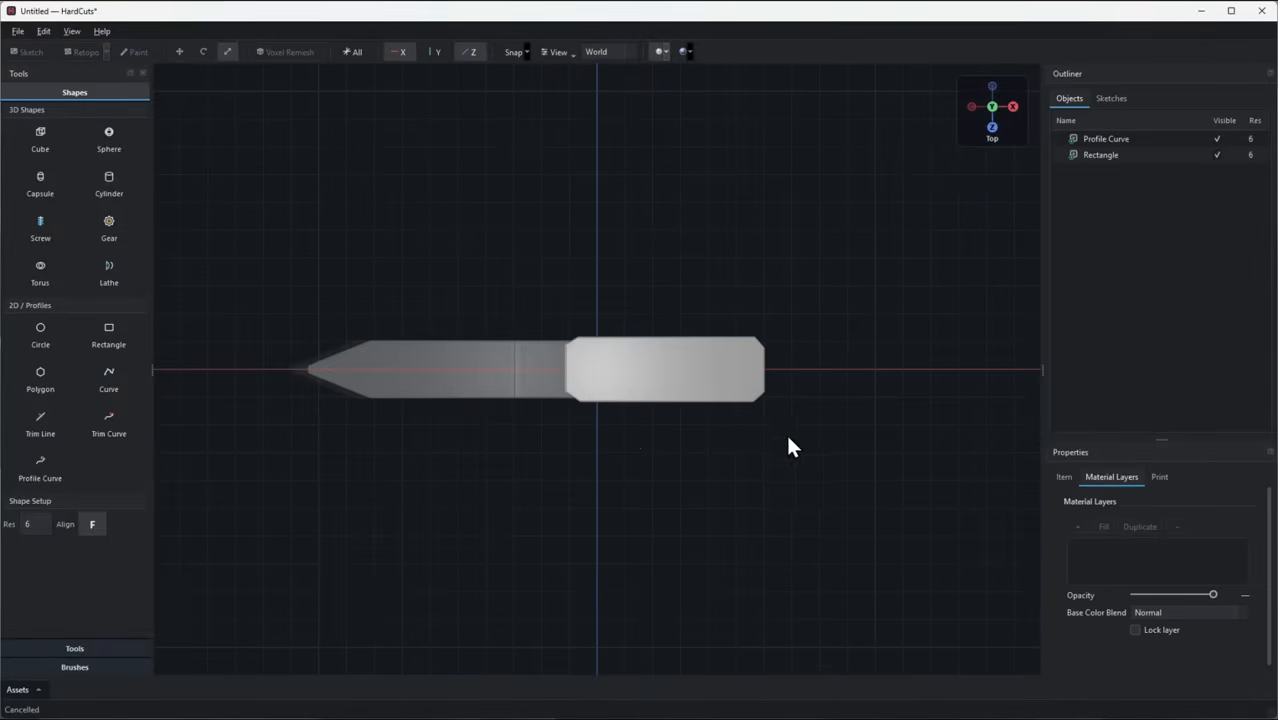
- Scale the chamfered block slightly thicker across the blade's thickness direction
click(670, 382)
drag(665, 433, 664, 443)
click(725, 475)
middle_drag(727, 484, 781, 403)
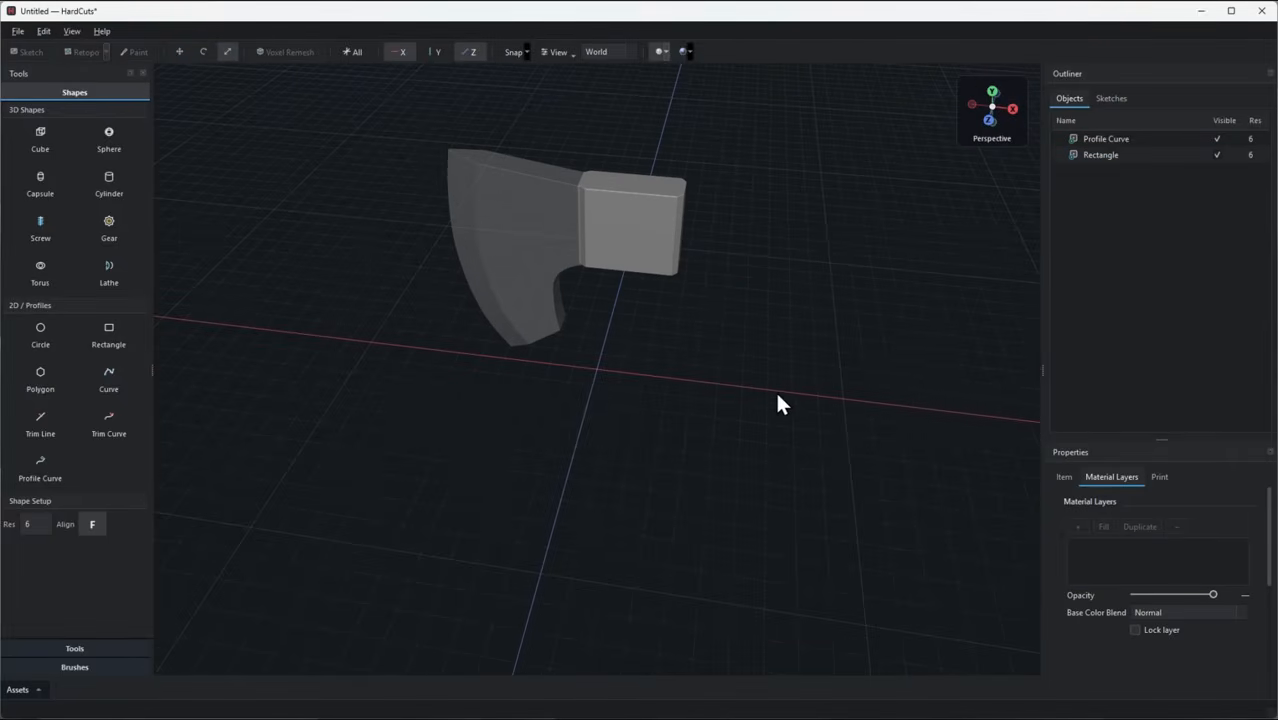
- Join the blade object and the rectangle block into a single axe head object
middle_drag(836, 280, 787, 431)
click(1109, 138)
shift+click(1099, 156)
right_click(1098, 158)
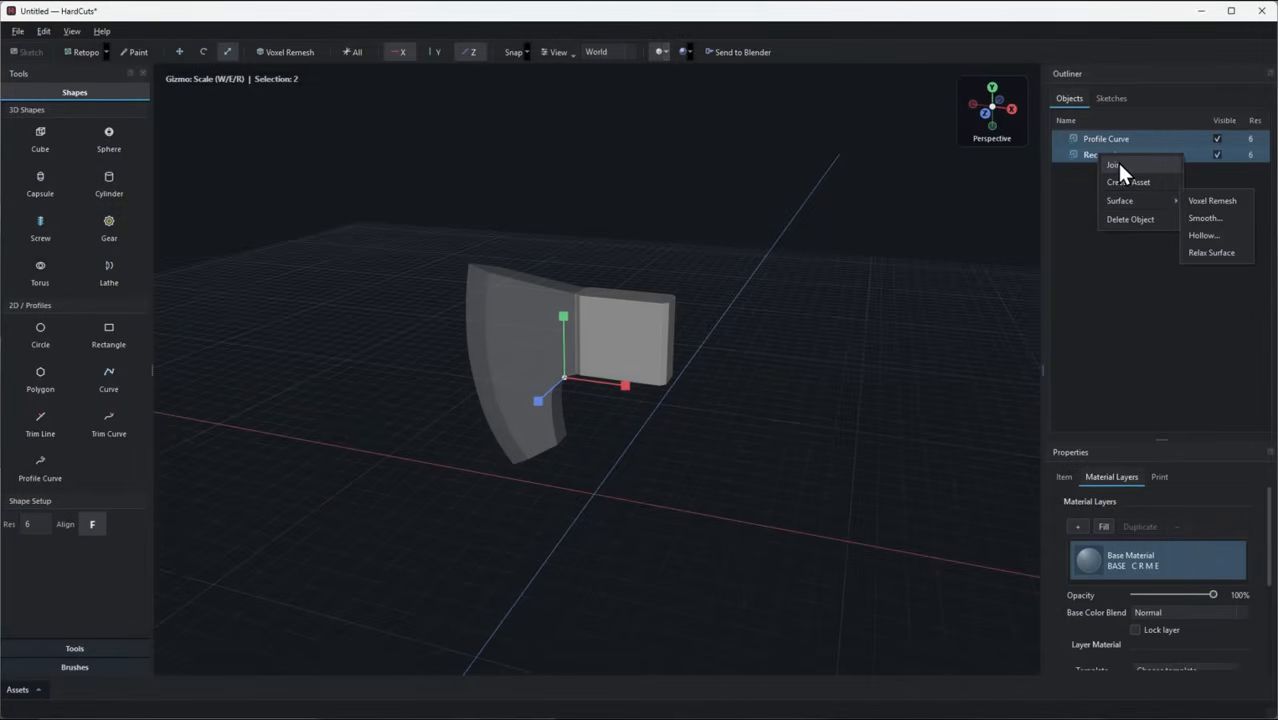
click(1117, 165)
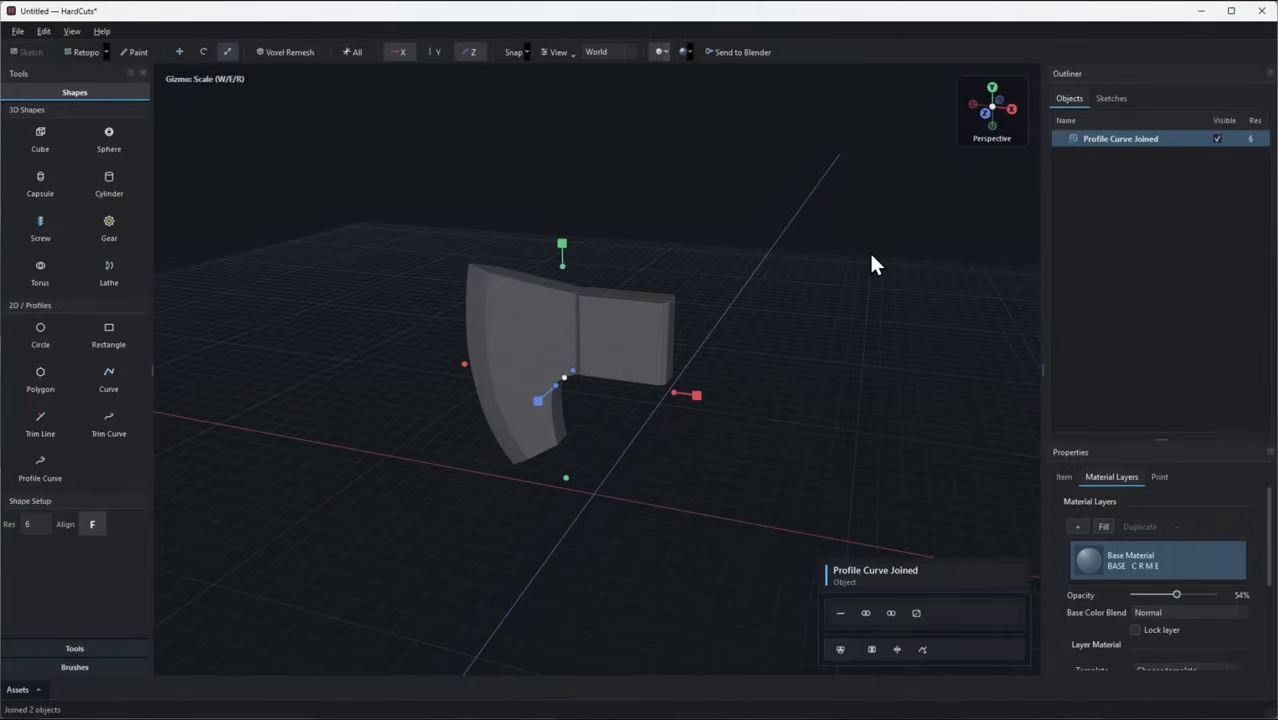
mouse_move(813, 284)
middle_down()
mouse_move(807, 314)
mouse_move(853, 301)
mouse_move(808, 289)
middle_up()
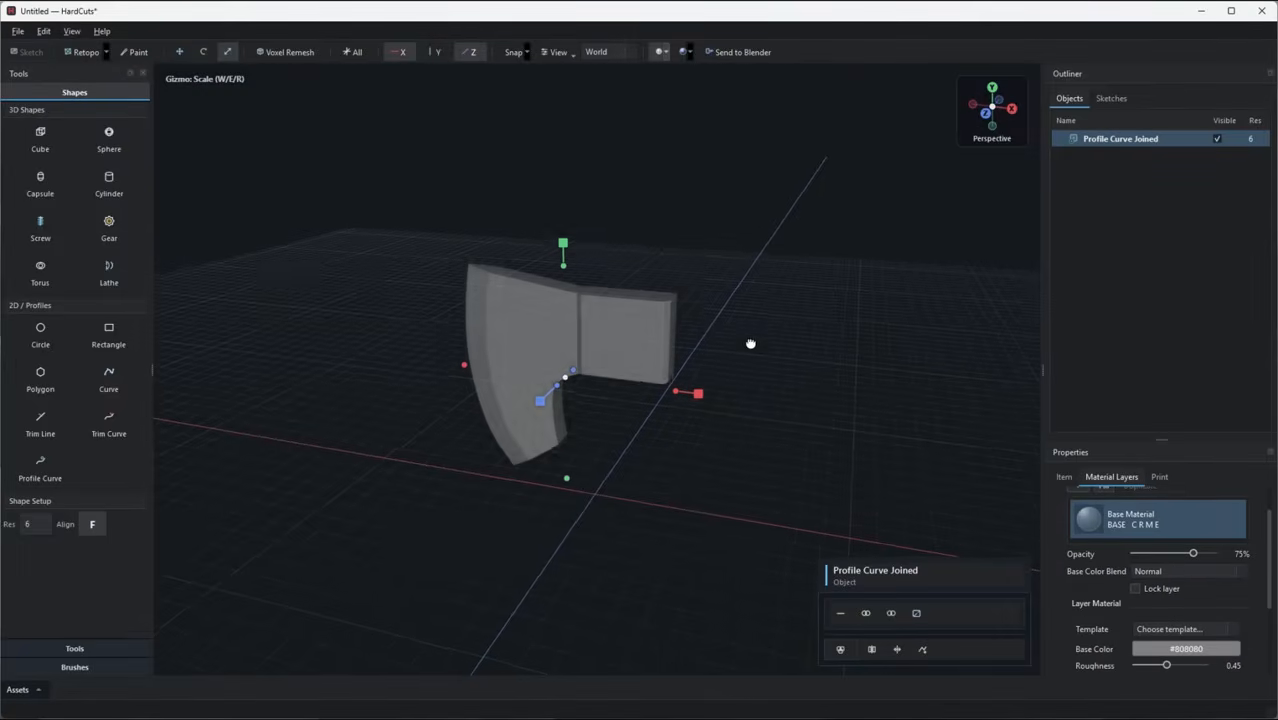
- Draw a rectangle about 0.49 by 0.13 inside the block's outline in the top view for the handle opening
middle_drag(750, 345, 670, 288)
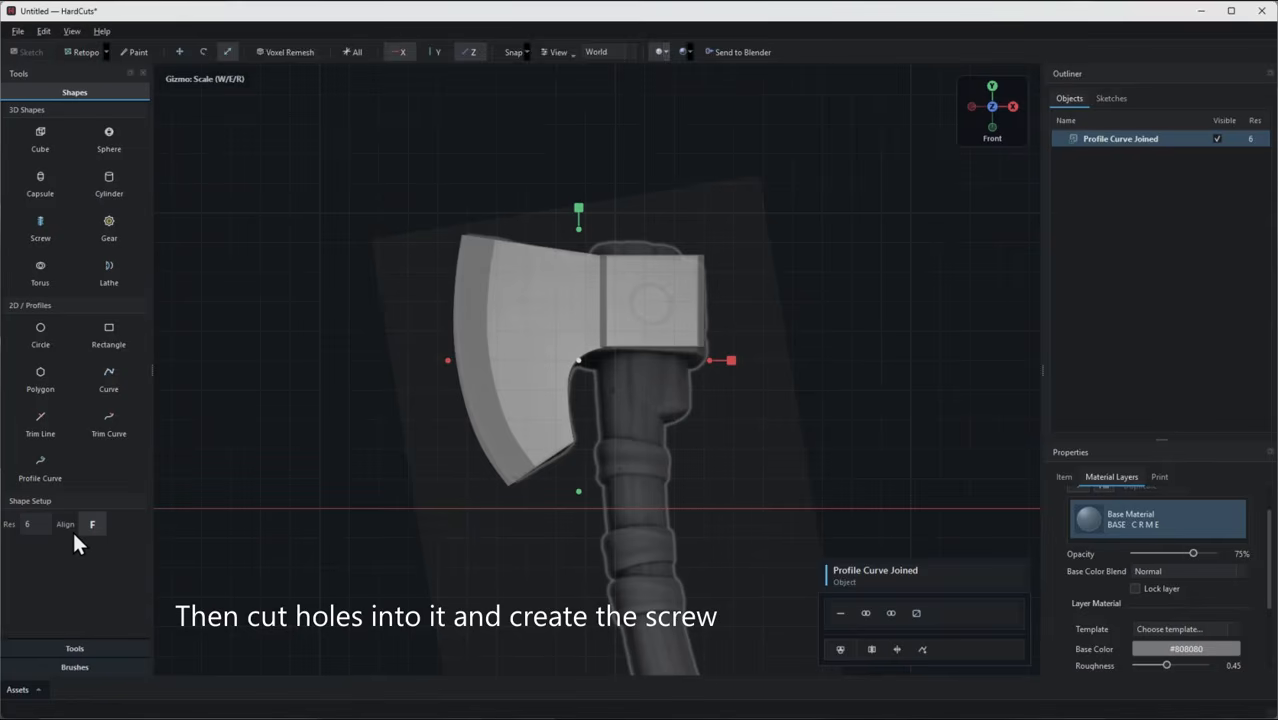
middle_drag(812, 337, 776, 342)
scroll(805, 459, up, 3)
click(108, 335)
click(597, 342)
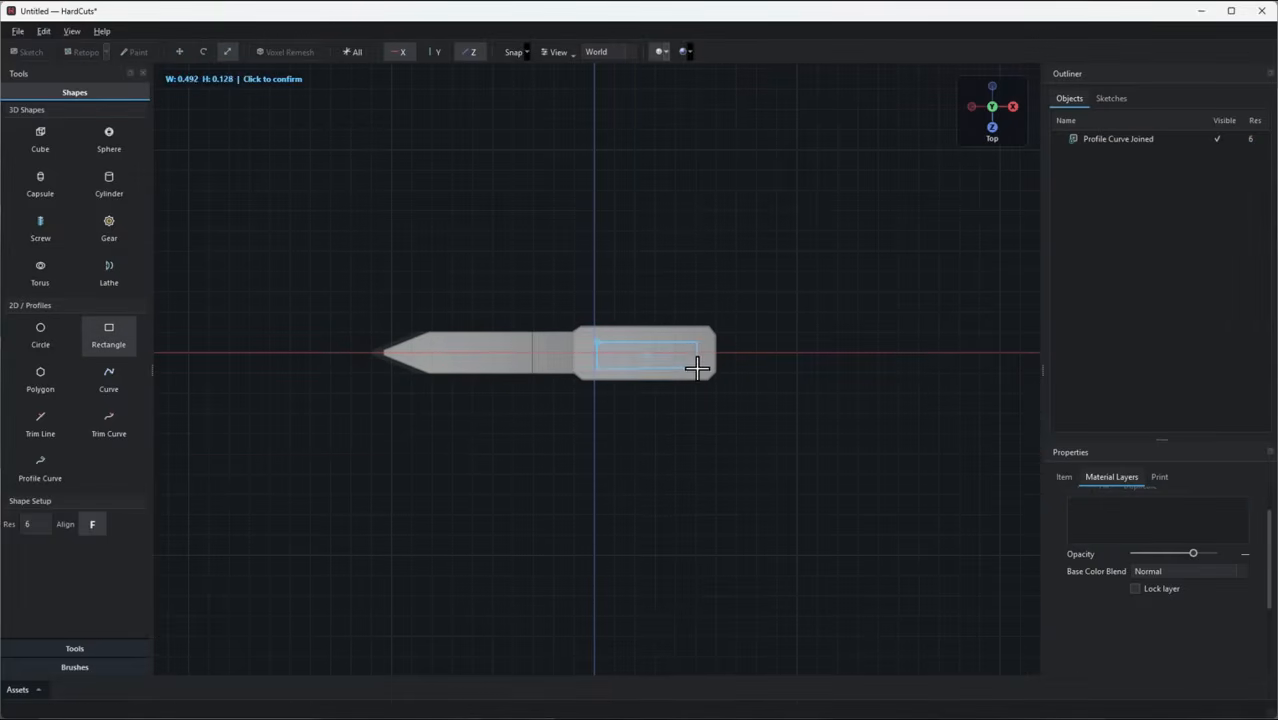
click(700, 369)
- Center the rectangle at Z 0 with a bevel of 6 and subtract it from the axe head as the handle opening
key(e)
key(w)
drag(646, 351, 644, 353)
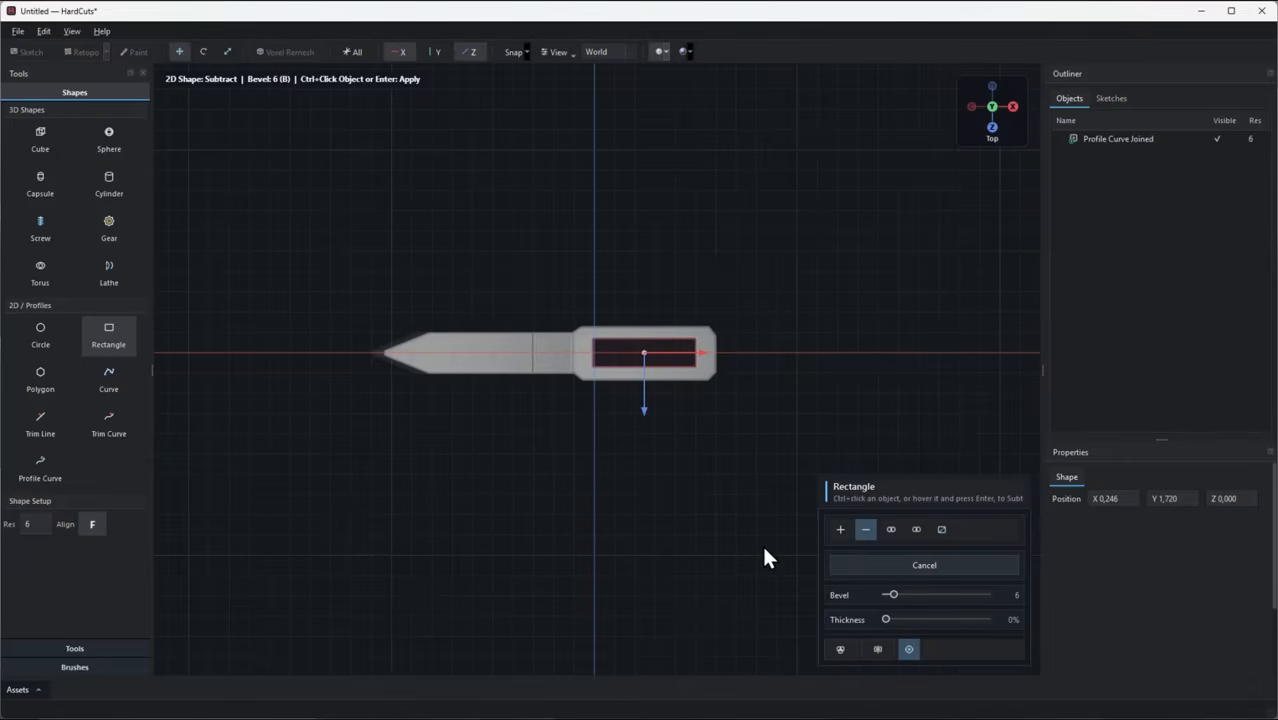
drag(699, 351, 698, 353)
key(Return)
key(Return)
scroll(726, 458, down, 2)
- Slice a circle of radius 0.142 out of the block's front face center as a separate screw object
middle_drag(726, 470, 682, 402)
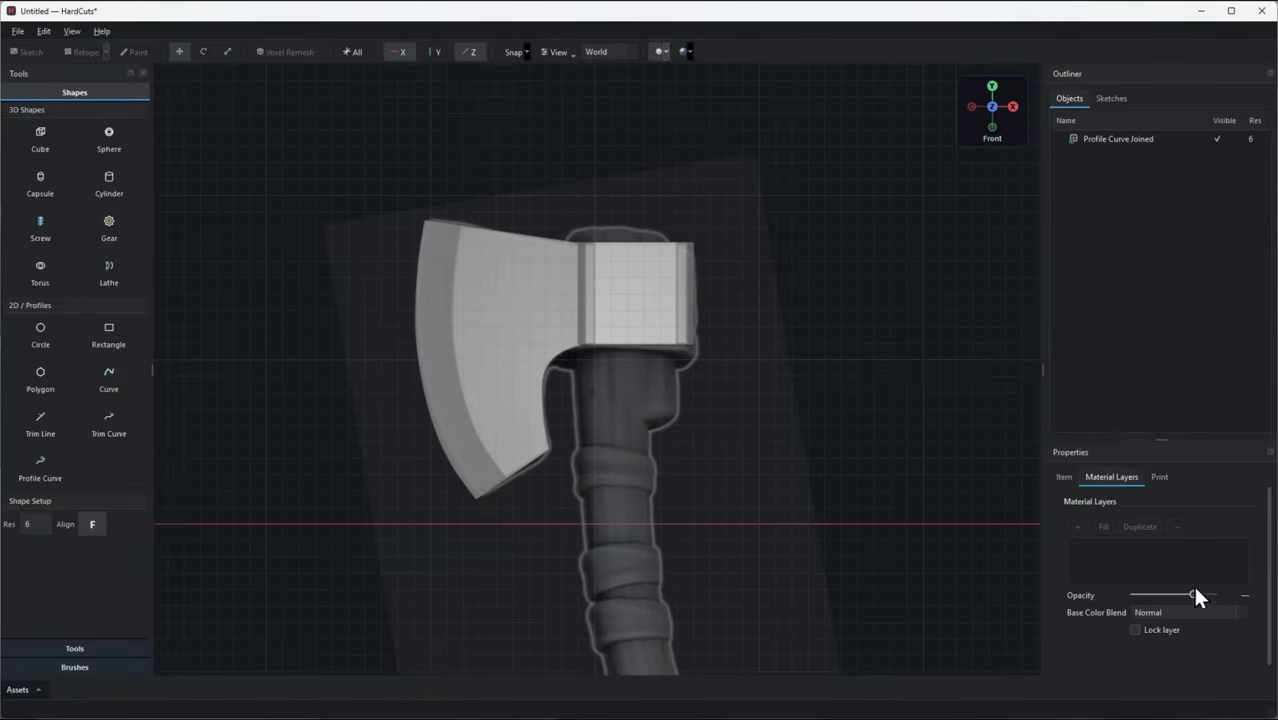
click(559, 300)
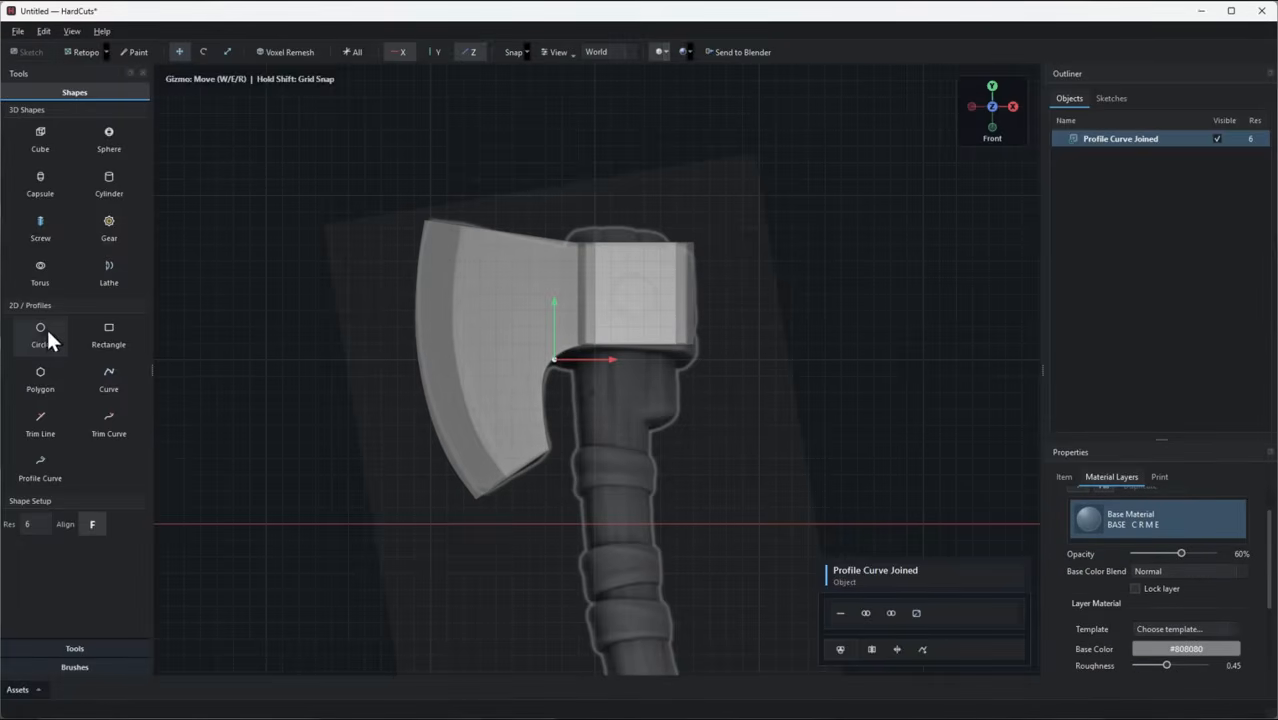
click(40, 332)
click(639, 287)
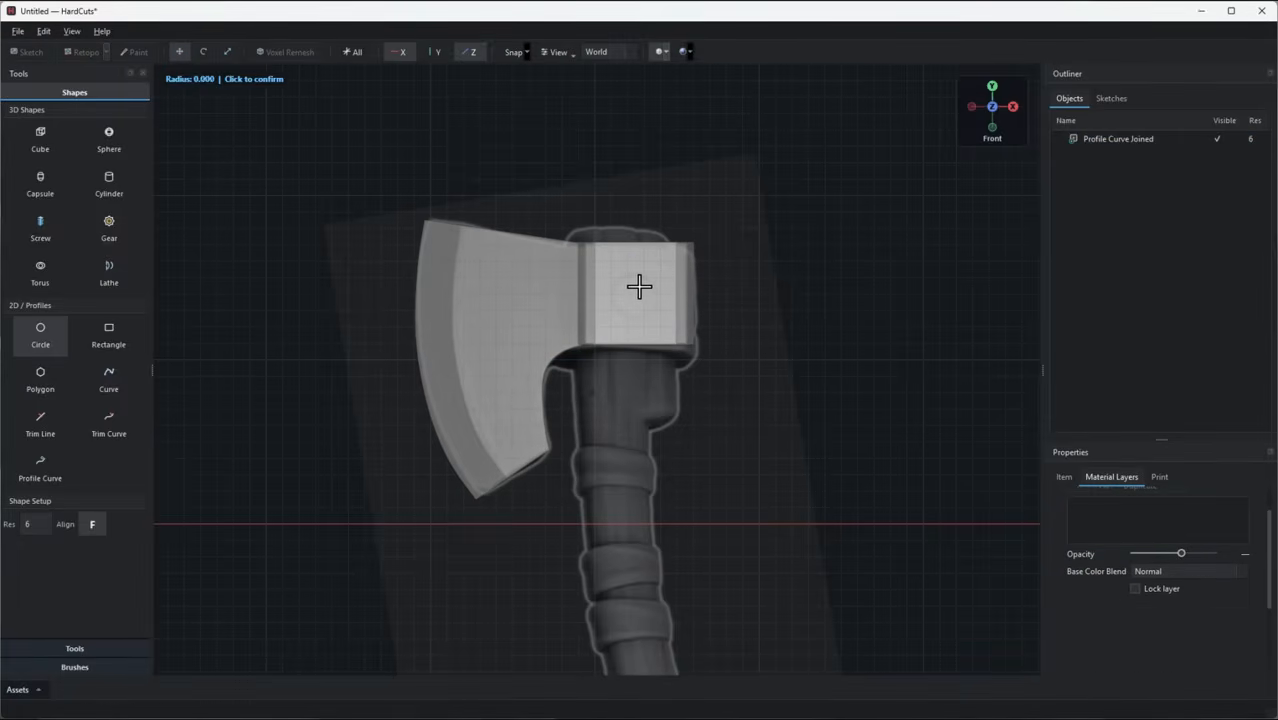
click(653, 306)
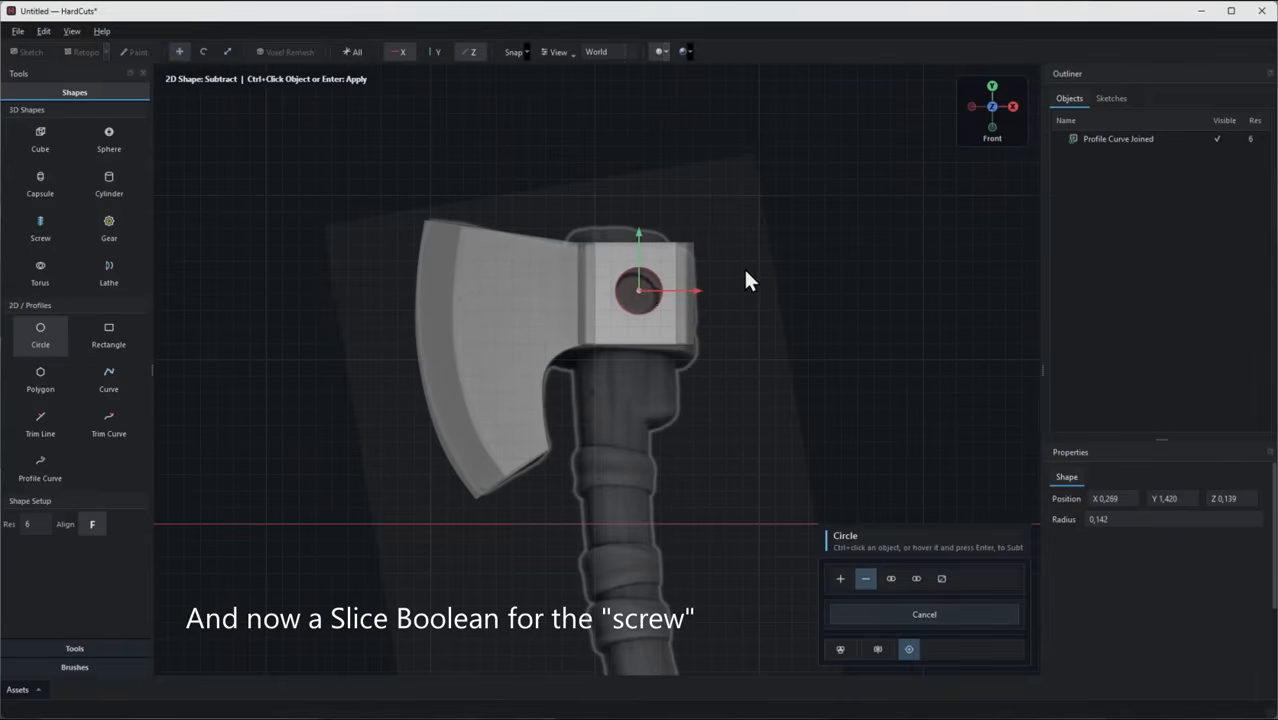
click(941, 578)
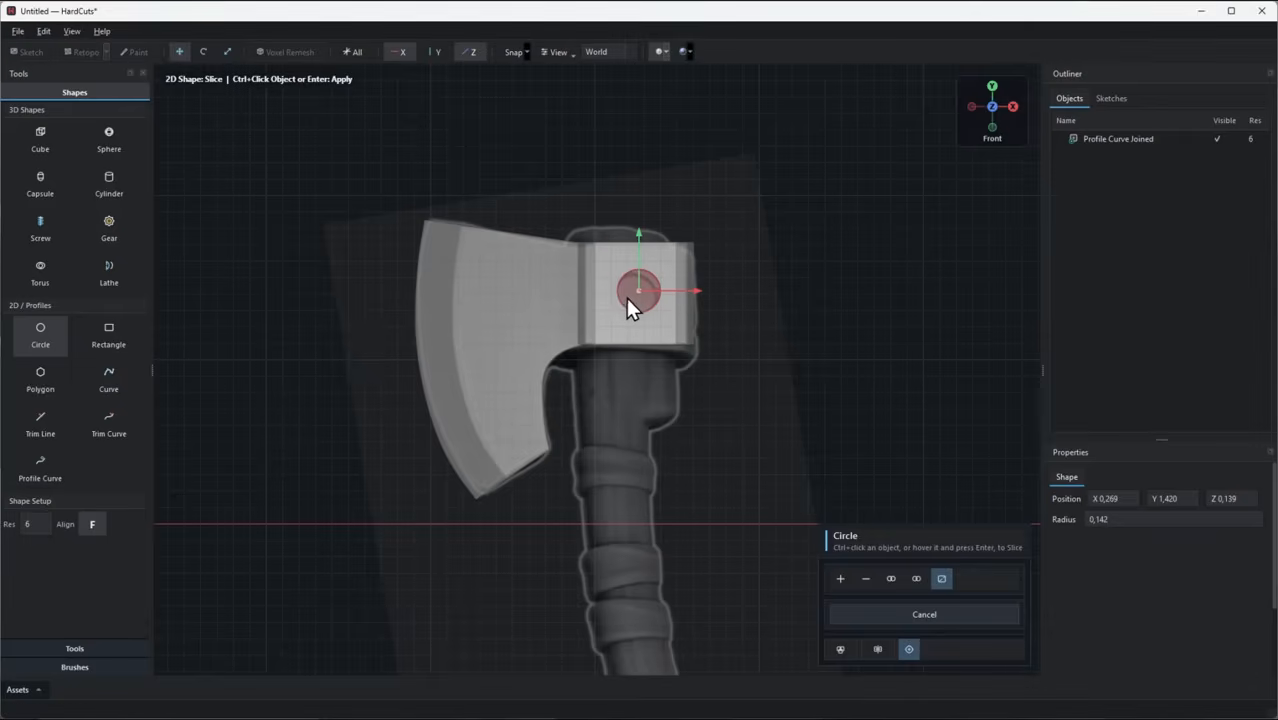
ctrl+click(653, 331)
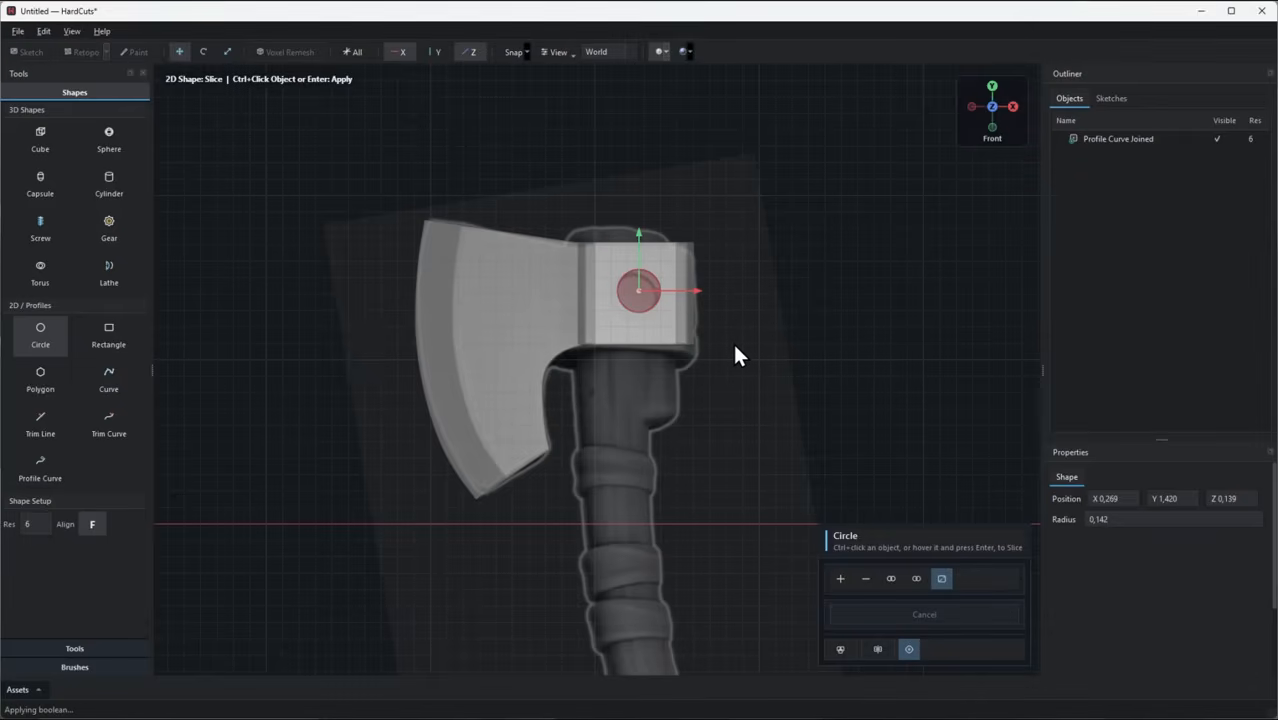
key(Escape)
- Voxel remesh the sliced-out screw object at resolution 7.135
middle_drag(776, 341, 735, 384)
scroll(733, 380, up, 2)
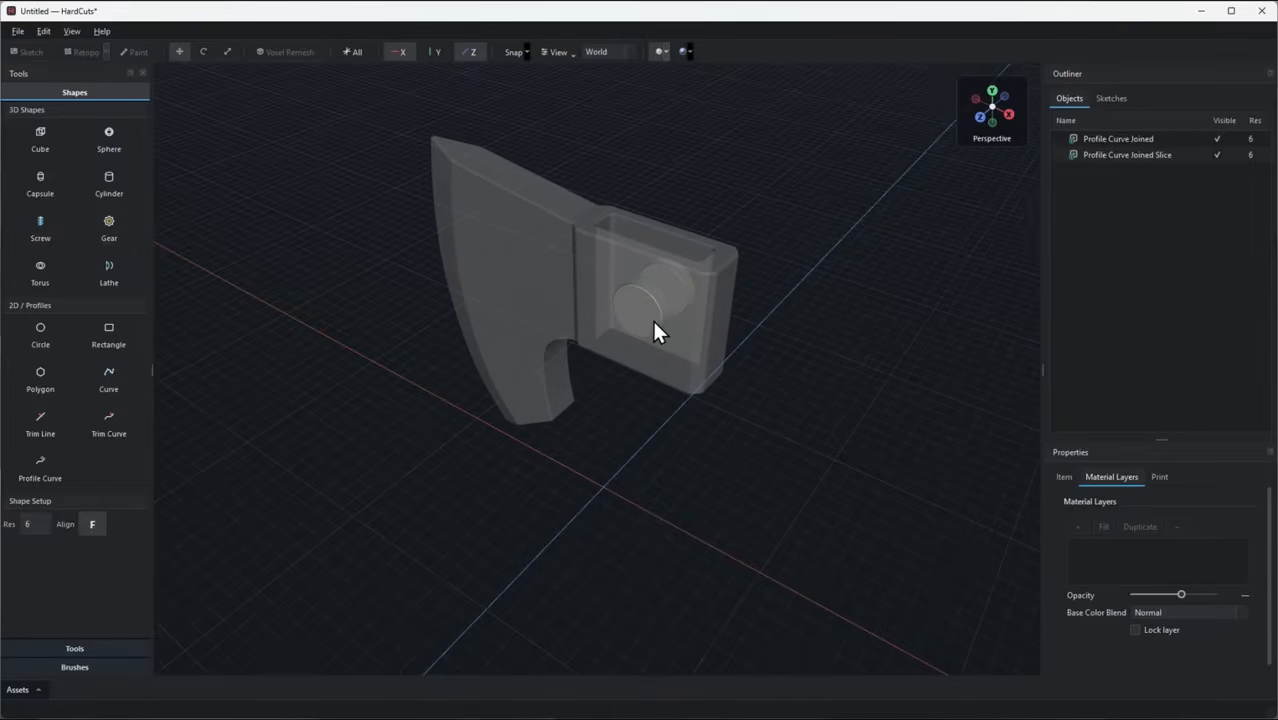
click(650, 330)
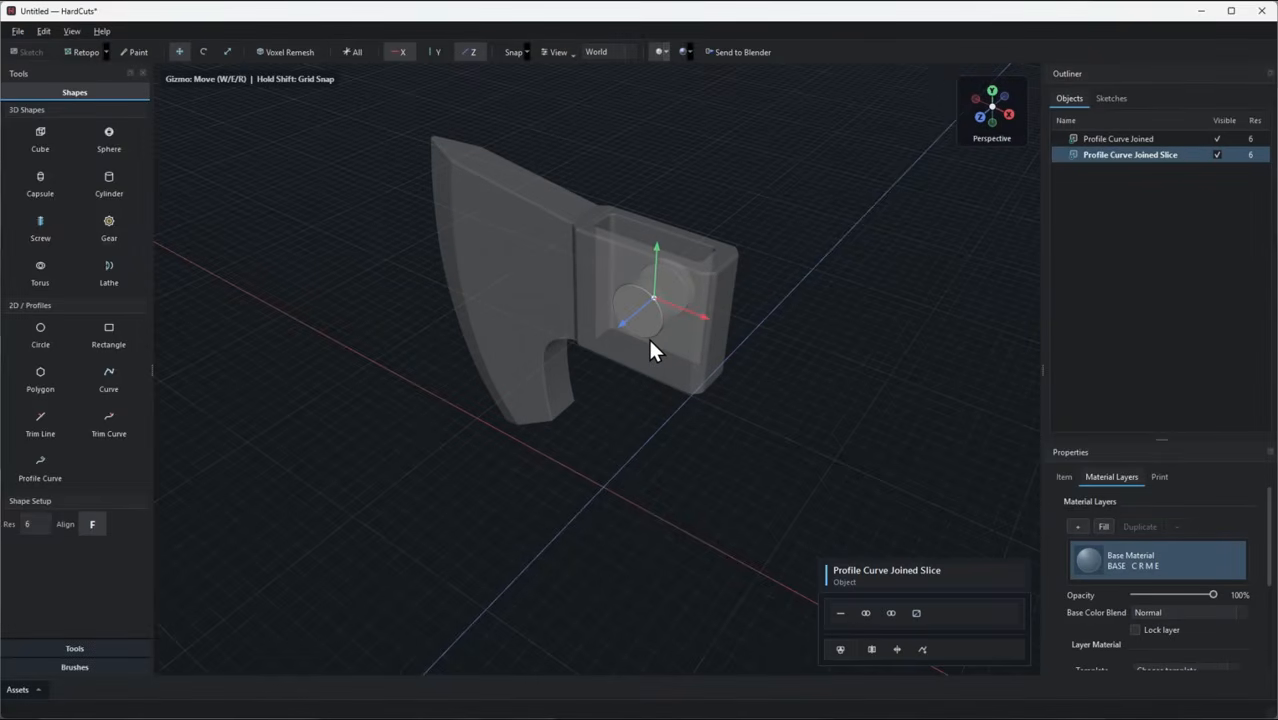
key(r)
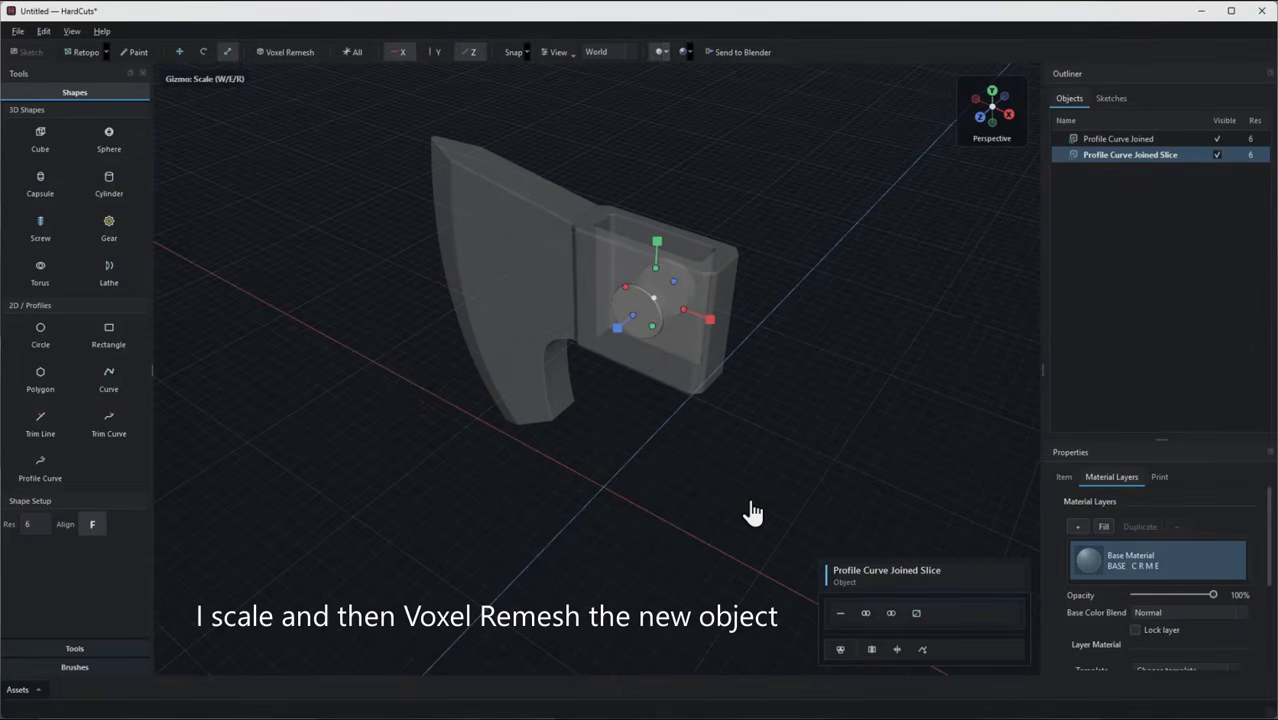
click(272, 51)
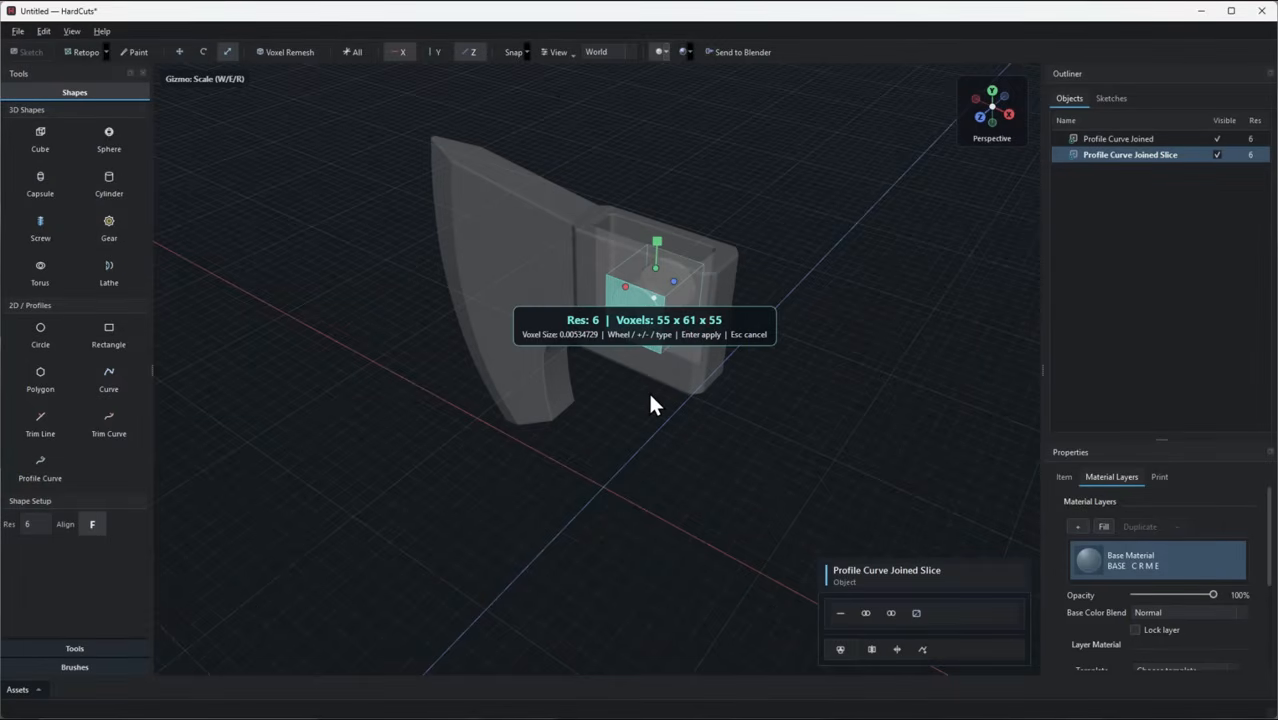
scroll(650, 404, up, 1)
key(Return)
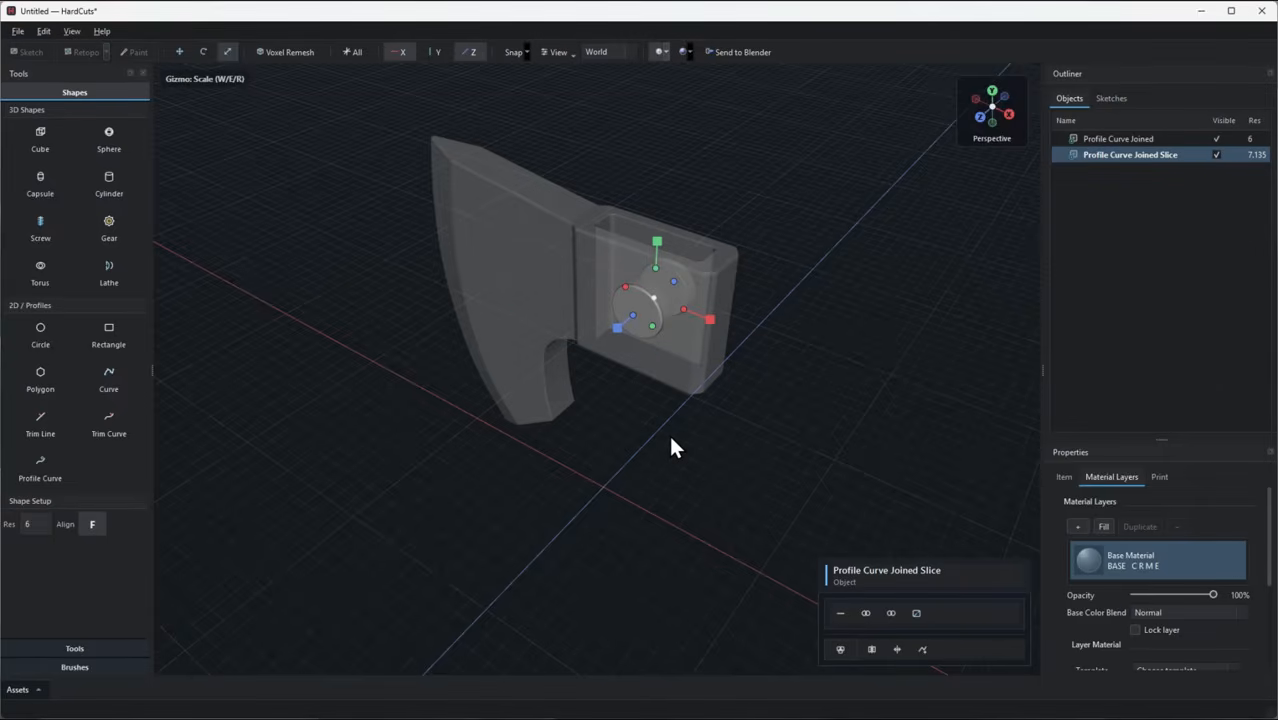
middle_drag(670, 438, 672, 410)
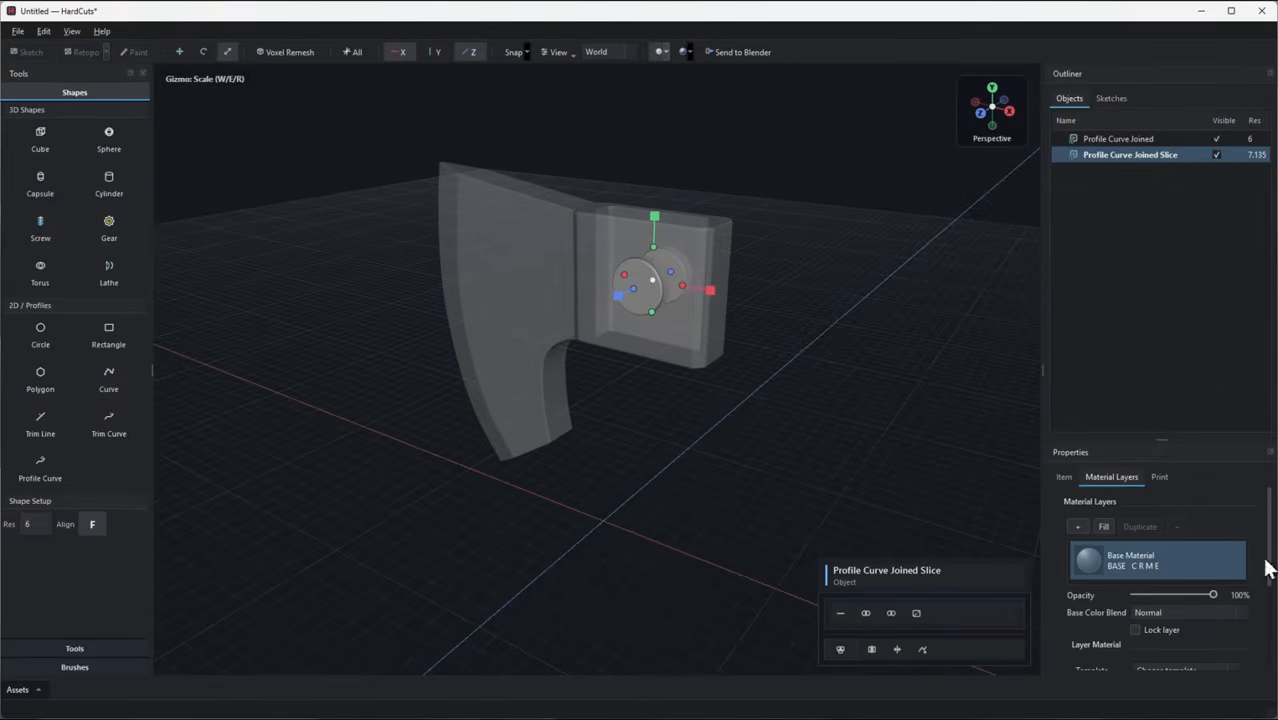
- Rename the axe head object to Blade and the sliced-out screw object to Knob
click(1101, 140)
click(1101, 140)
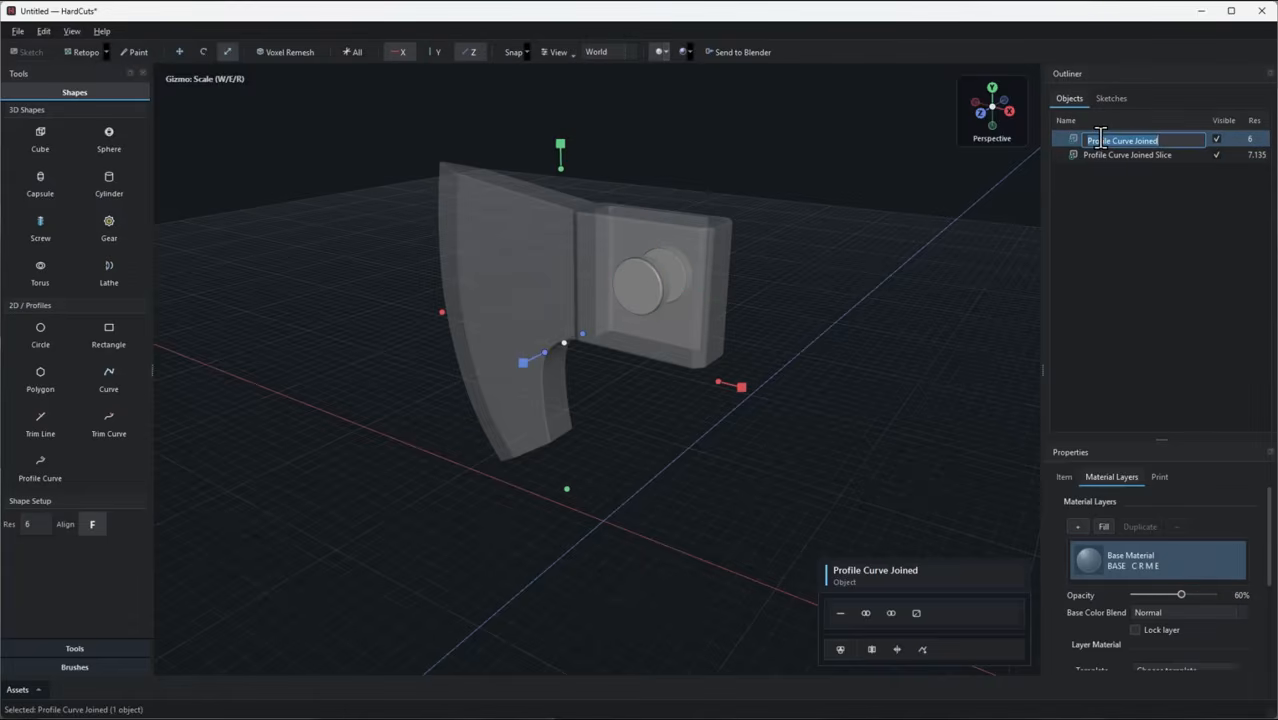
text(Blade)
key(Return)
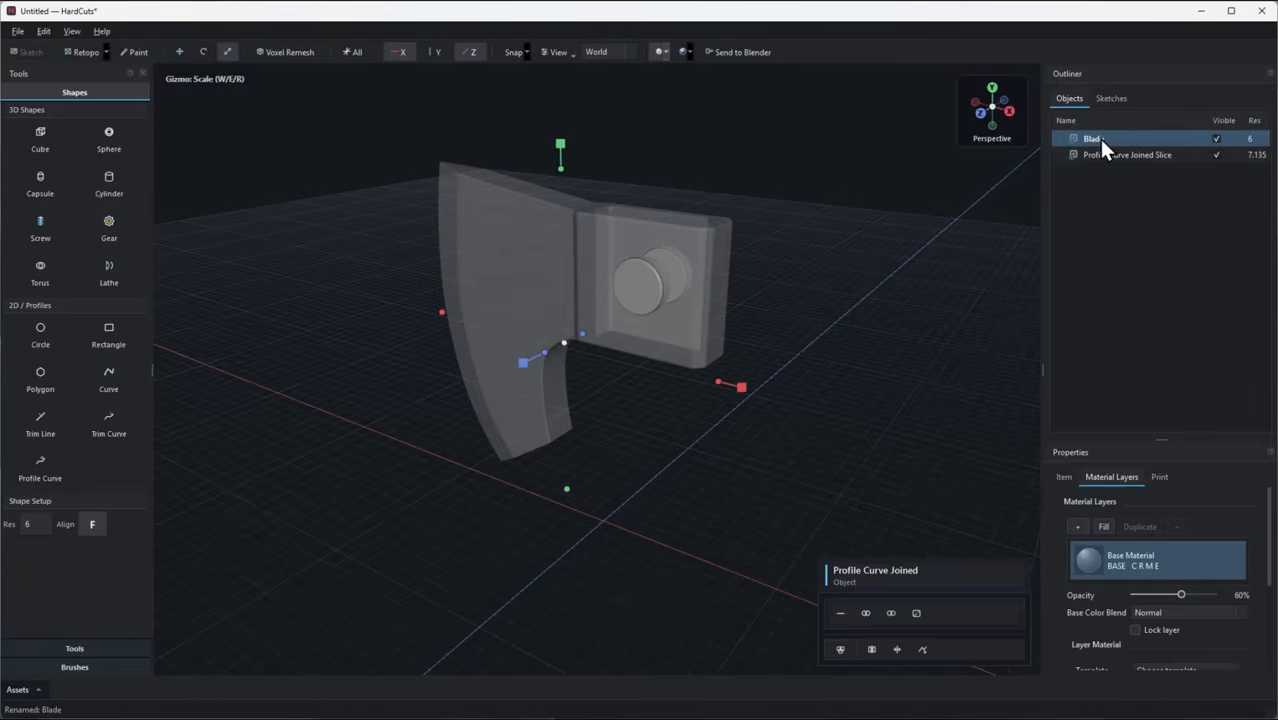
click(1138, 155)
click(1136, 154)
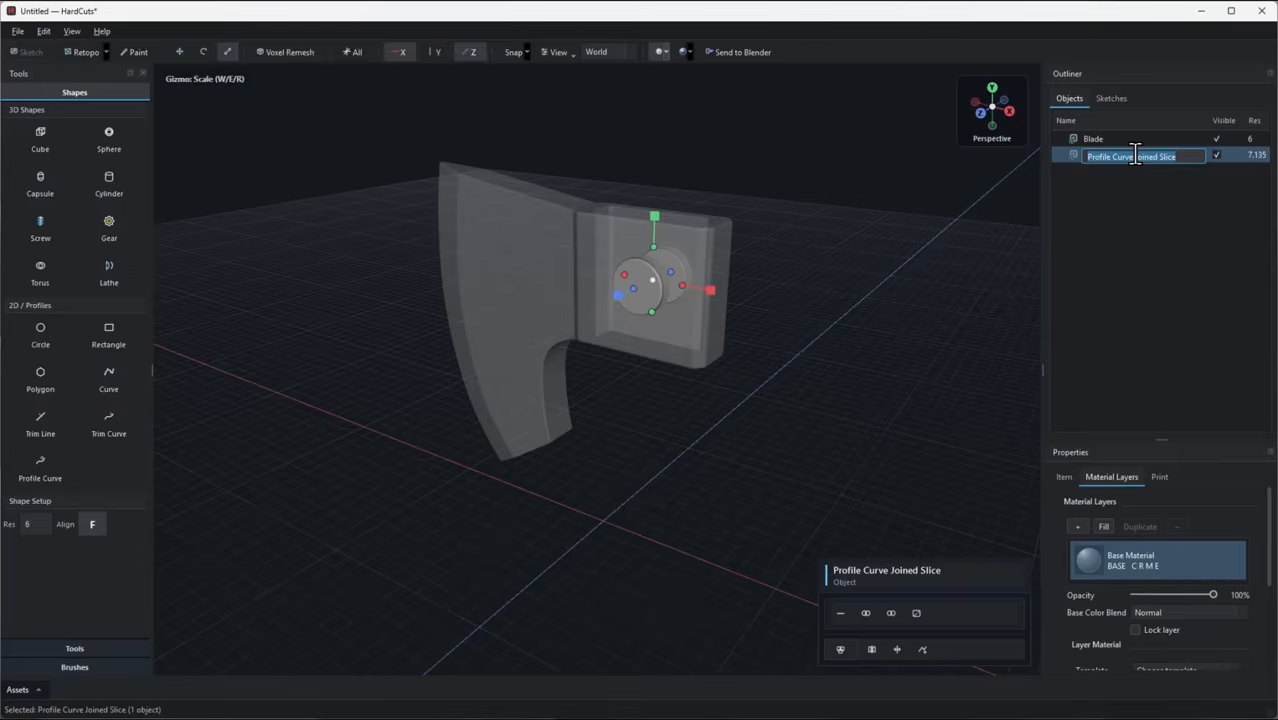
text(Knob)
key(Return)
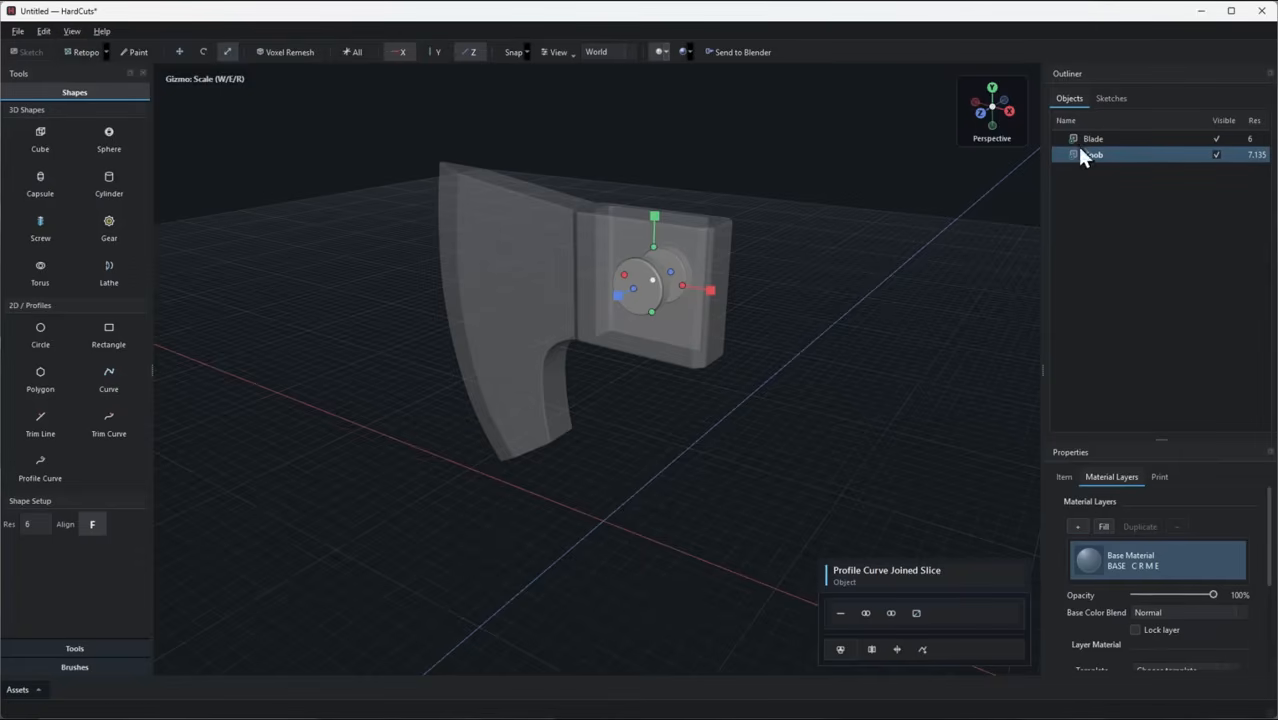
- Set the opacity of the Blade's base material to 100% and check the axe head against the front reference
click(1090, 140)
drag(1181, 595, 1238, 606)
scroll(1246, 618, down, 1)
key(KP_1)
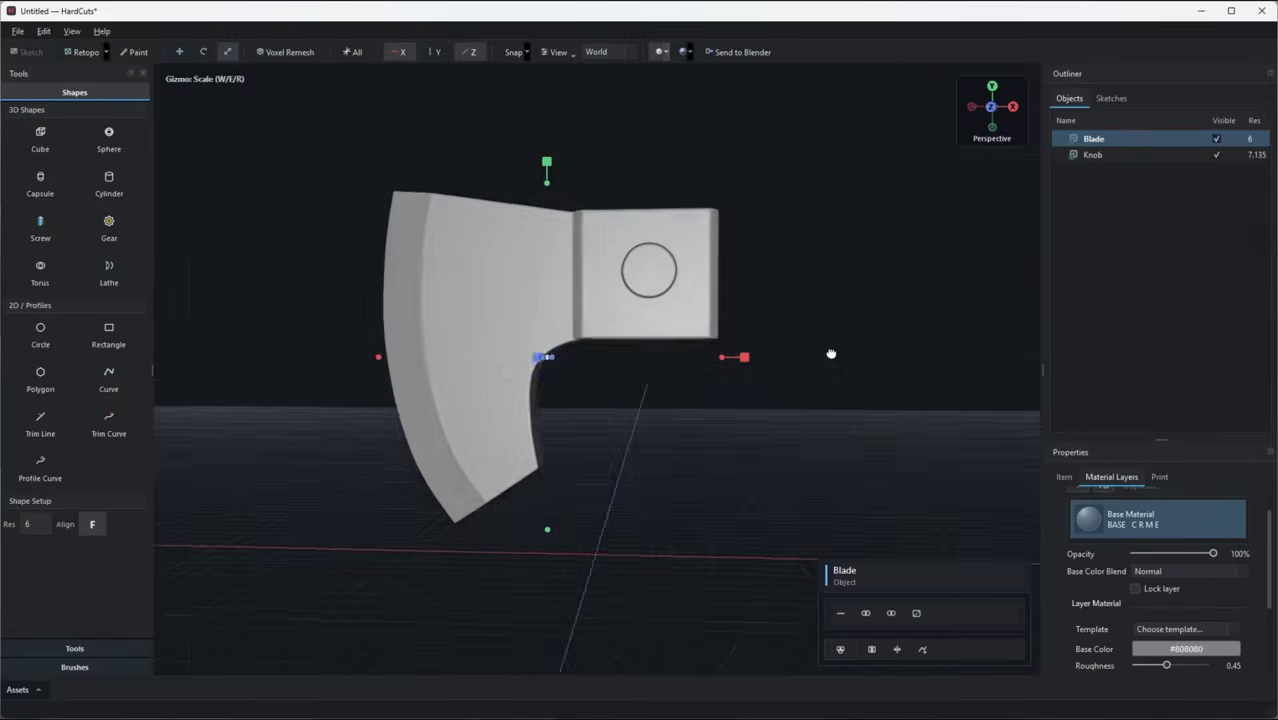
scroll(830, 410, down, 3)
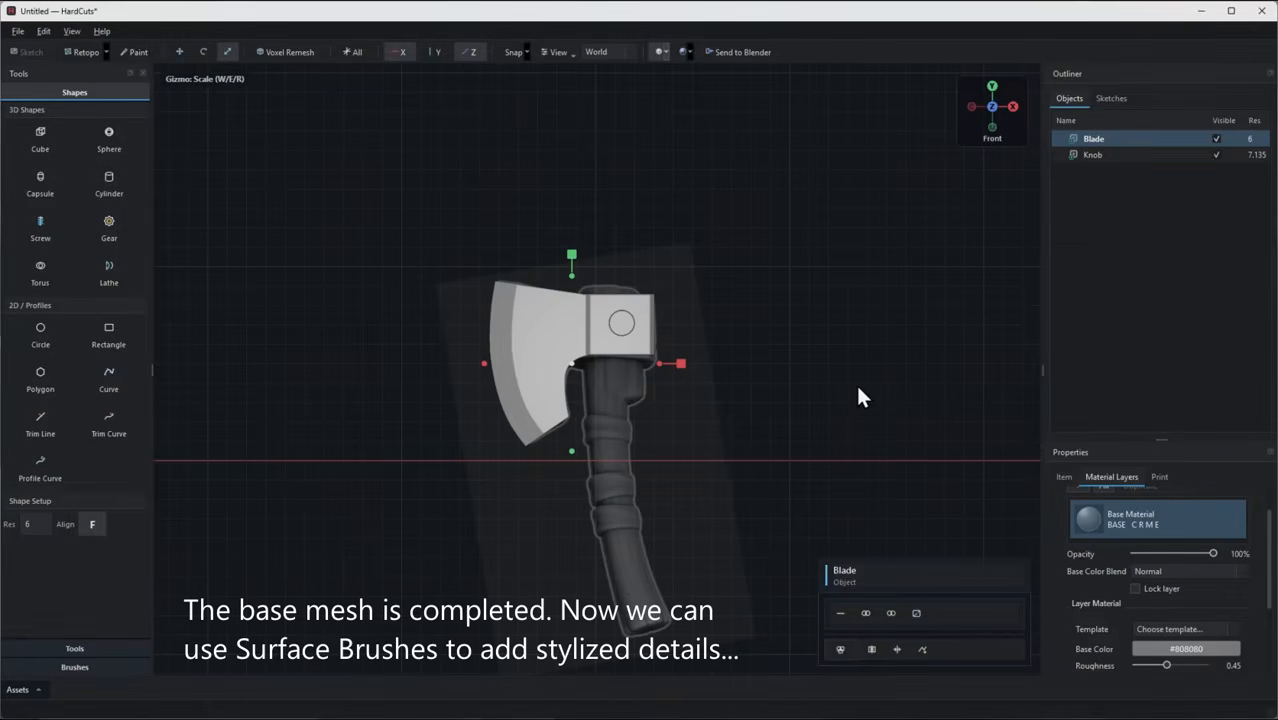
middle_drag(866, 369, 751, 276)
scroll(833, 405, up, 3)
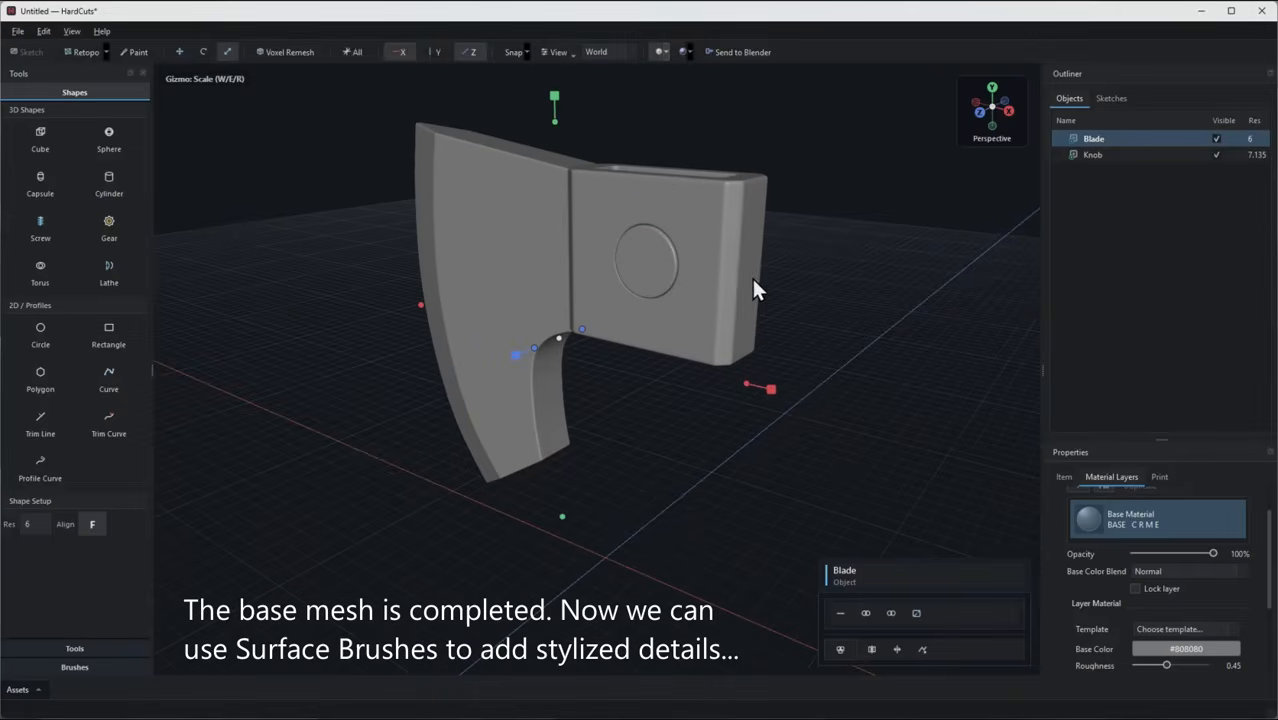
- Start the Trim brush on the Knob with the Blade hidden and set the brush radius to 22 px
click(656, 266)
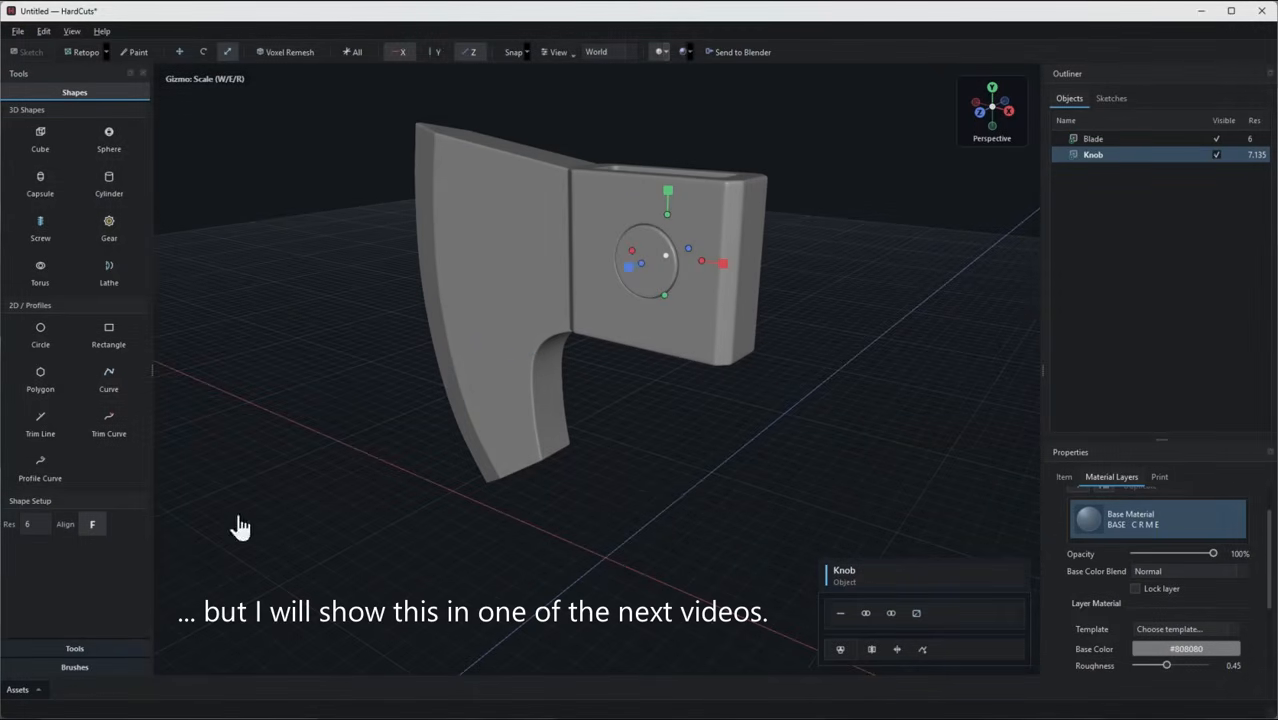
click(98, 667)
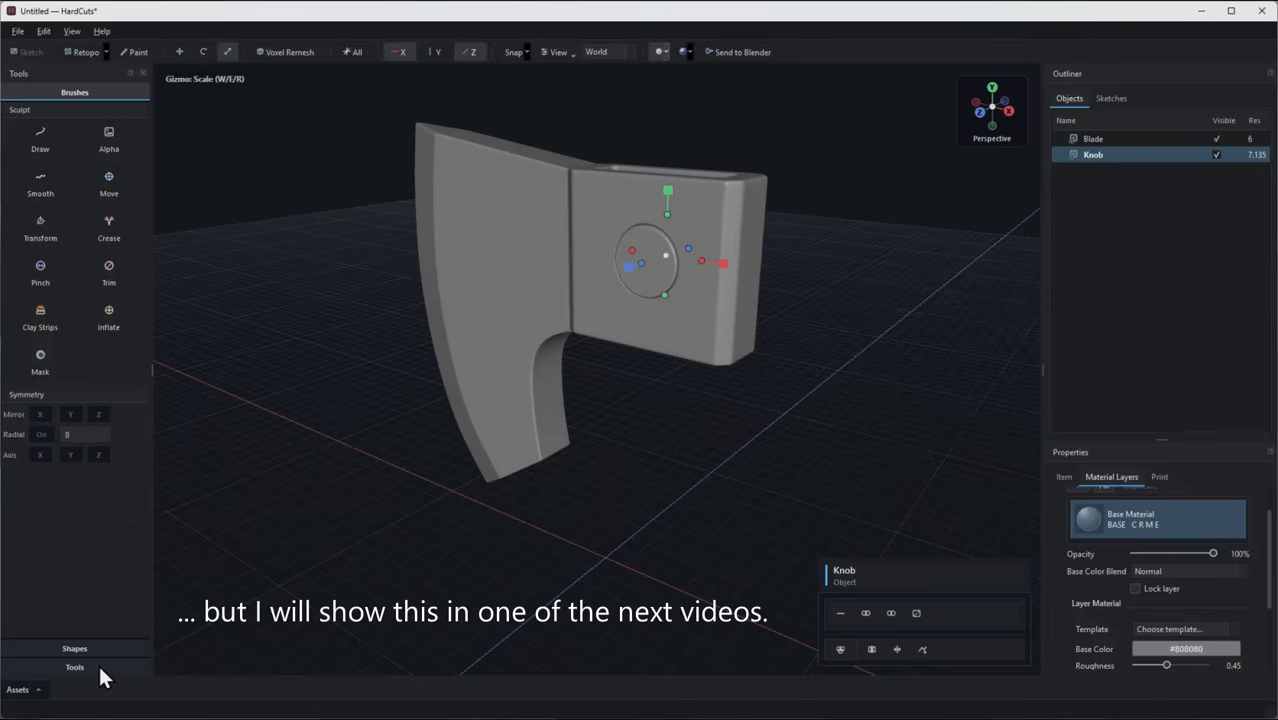
click(106, 268)
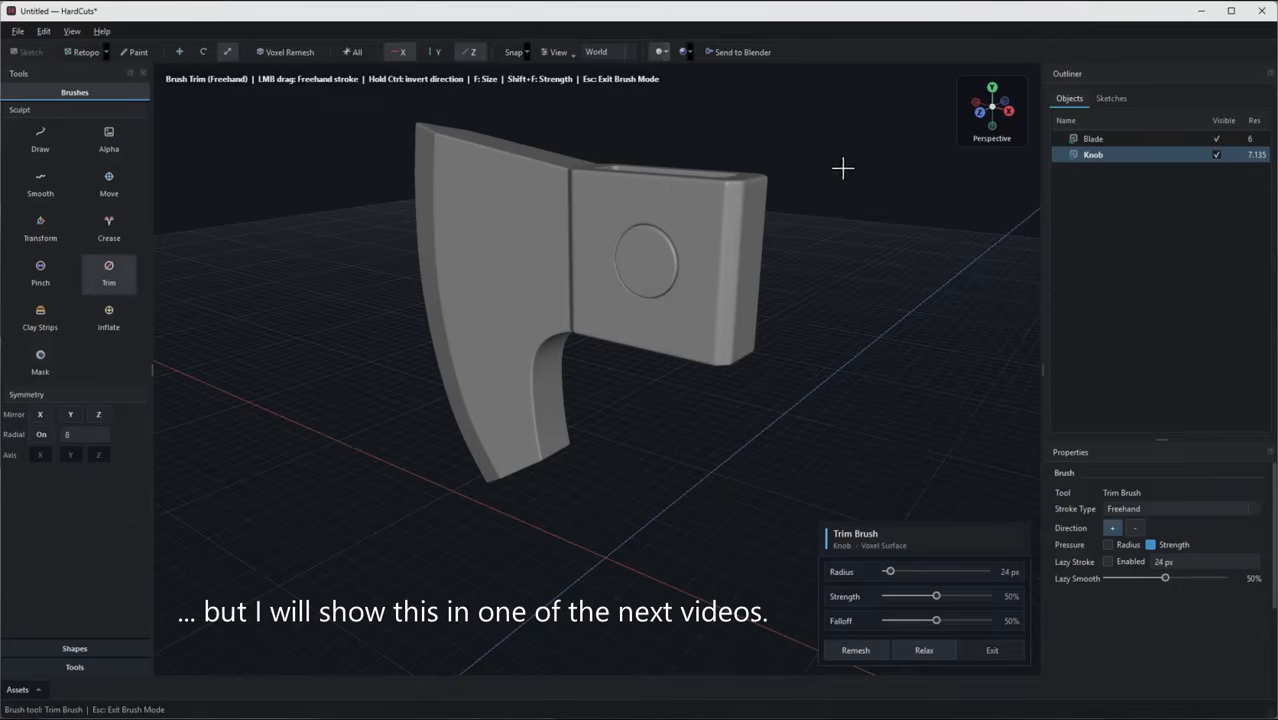
click(1217, 140)
middle_drag(709, 230, 728, 252)
scroll(762, 194, up, 4)
key(f)
click(747, 181)
- Trim irregular facets all around the rims of the Knob with freehand strokes for a stylized look
drag(754, 183, 764, 226)
drag(743, 176, 694, 148)
middle_drag(702, 208, 766, 210)
mouse_move(697, 128)
mouse_down()
mouse_move(684, 157)
mouse_move(697, 139)
mouse_up()
middle_drag(698, 138, 690, 100)
drag(684, 160, 662, 183)
middle_drag(714, 172, 690, 144)
drag(657, 191, 688, 212)
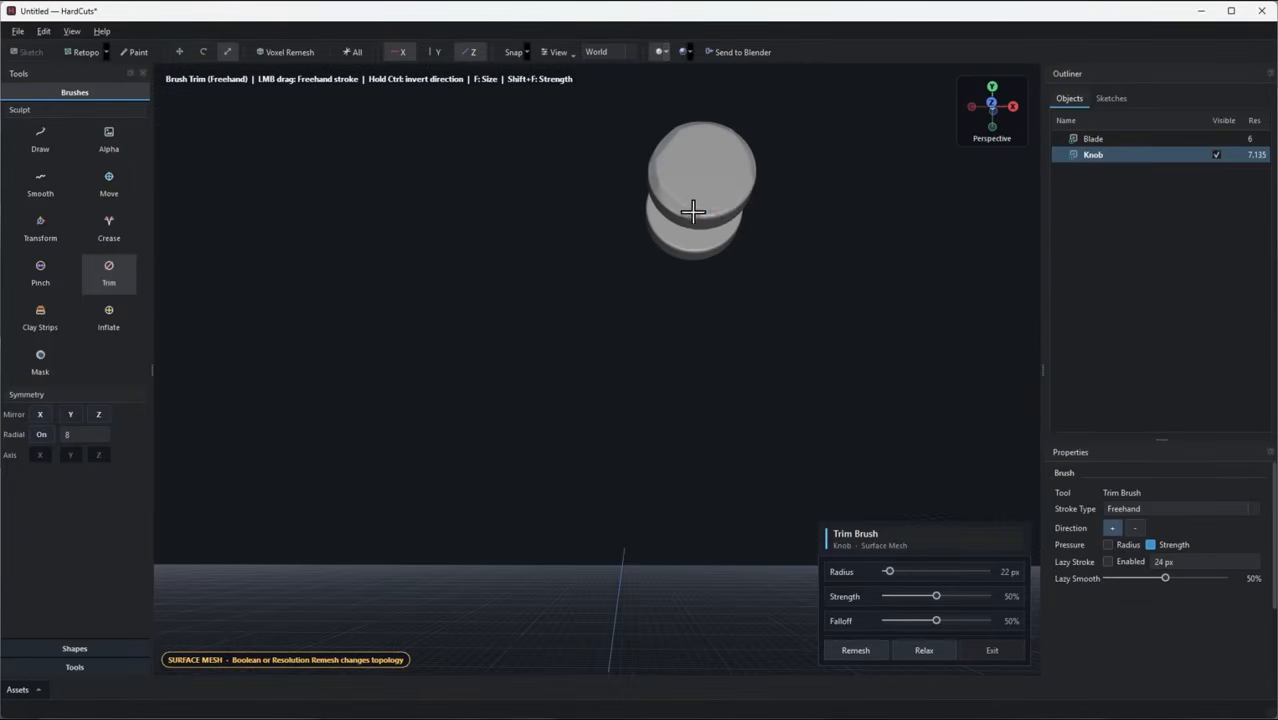
middle_drag(787, 154, 742, 148)
mouse_move(742, 148)
mouse_down()
mouse_move(688, 200)
mouse_move(768, 212)
mouse_up()
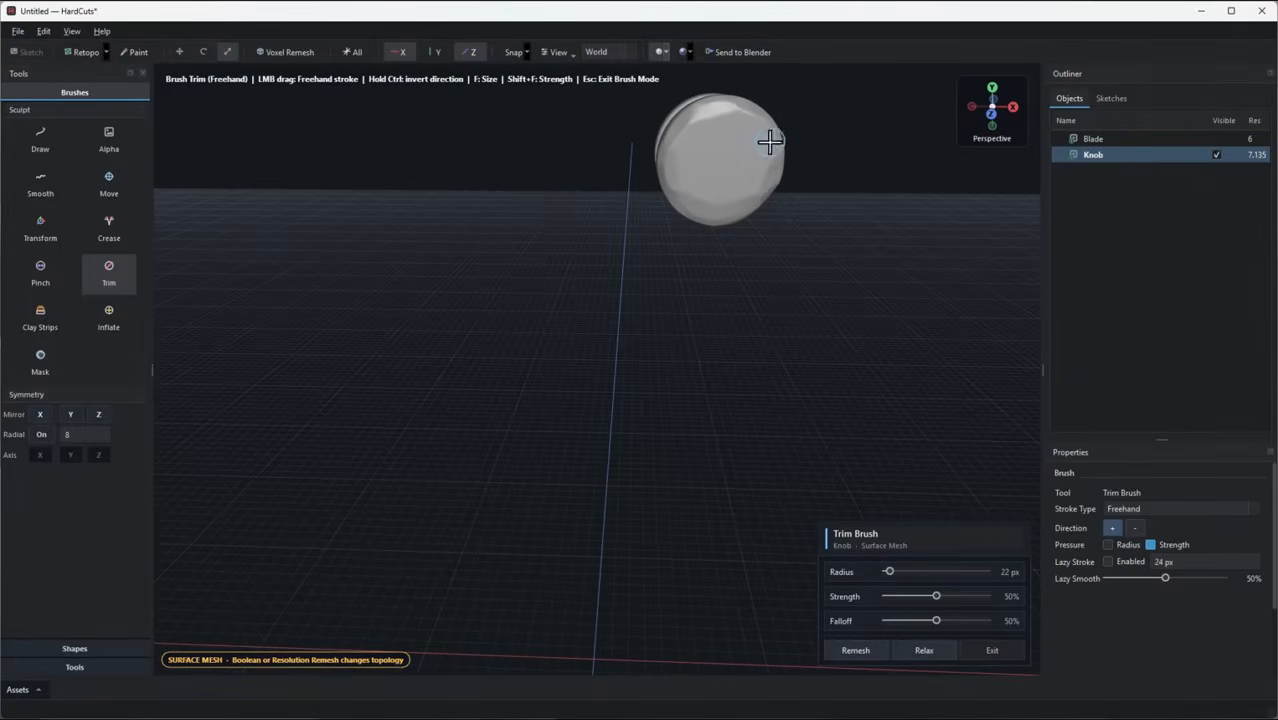
- Show the Blade again and trim the edge of its inner curve below the block with the Trim brush
click(1212, 138)
click(1216, 138)
middle_drag(878, 295, 583, 523)
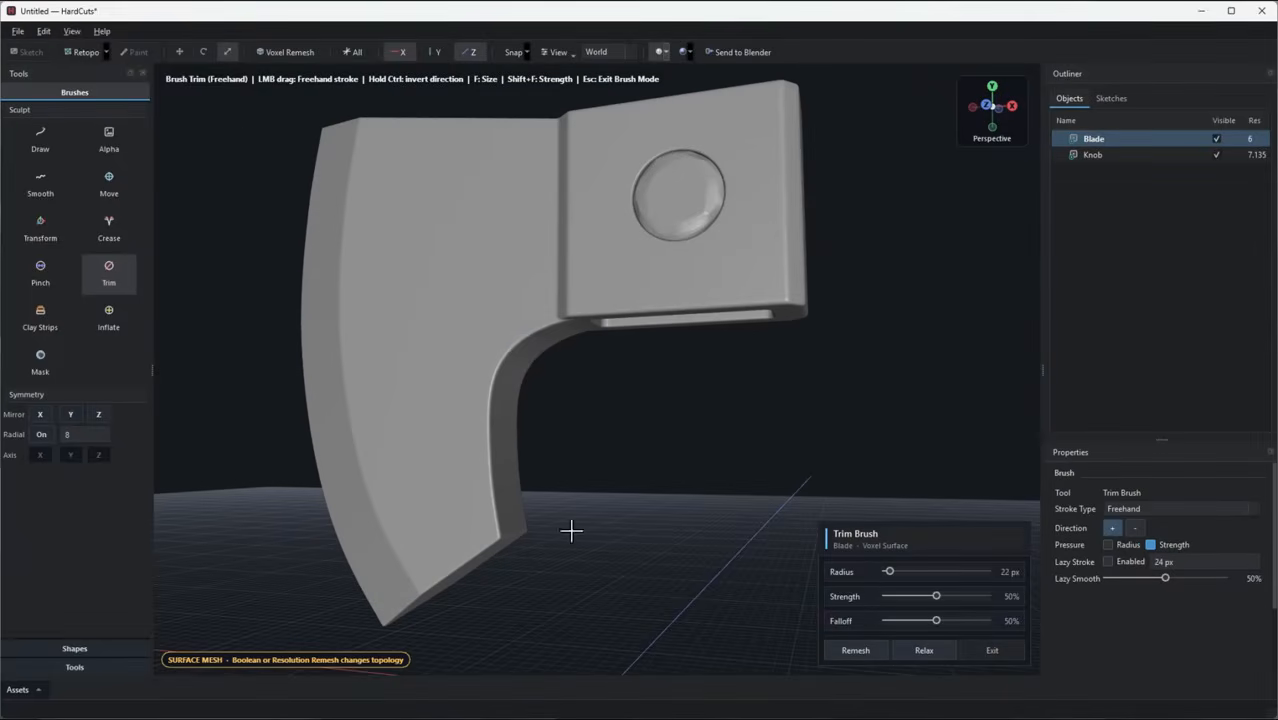
mouse_move(558, 319)
mouse_down()
mouse_move(494, 373)
mouse_move(488, 494)
mouse_move(500, 537)
mouse_up()
mouse_move(585, 512)
middle_down()
mouse_move(667, 425)
mouse_move(862, 416)
middle_up()
- Trim the block's outer and lower edges and the corner where it meets the blade's inner curve
drag(781, 152, 794, 153)
middle_drag(798, 180, 856, 105)
middle_drag(796, 277, 608, 360)
scroll(606, 356, up, 2)
drag(577, 295, 576, 287)
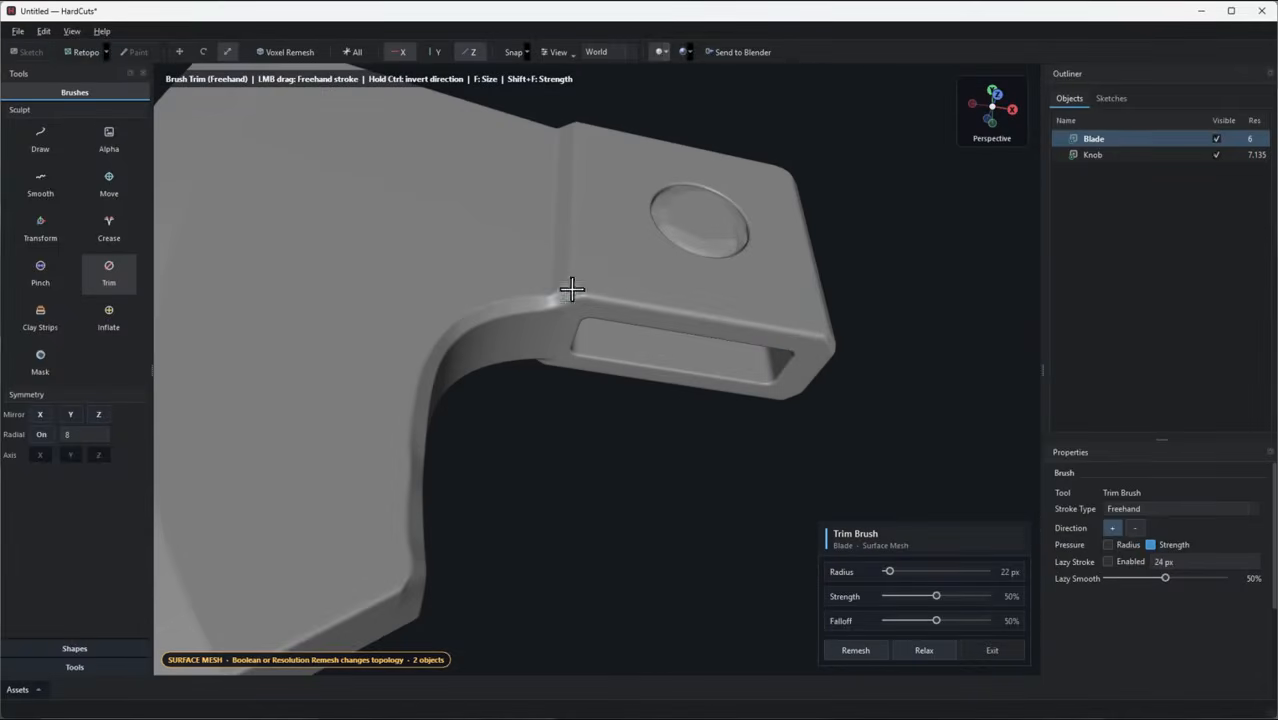
middle_drag(576, 287, 559, 300)
drag(582, 302, 828, 237)
mouse_move(893, 143)
middle_down()
mouse_move(733, 256)
mouse_move(653, 191)
middle_up()
- Trim the block's remaining edges and corners, including the seam where the block joins the blade
drag(566, 144, 866, 205)
scroll(864, 208, down, 3)
middle_drag(864, 208, 830, 217)
scroll(830, 217, up, 3)
drag(830, 215, 842, 231)
scroll(842, 231, down, 3)
middle_drag(842, 231, 695, 257)
scroll(686, 250, up, 3)
drag(572, 184, 606, 190)
middle_drag(650, 195, 611, 154)
drag(579, 177, 578, 242)
scroll(665, 395, down, 4)
mouse_move(762, 382)
middle_down()
mouse_move(696, 394)
mouse_move(696, 374)
mouse_move(706, 396)
middle_up()
scroll(697, 394, up, 1)
scroll(828, 350, down, 1)
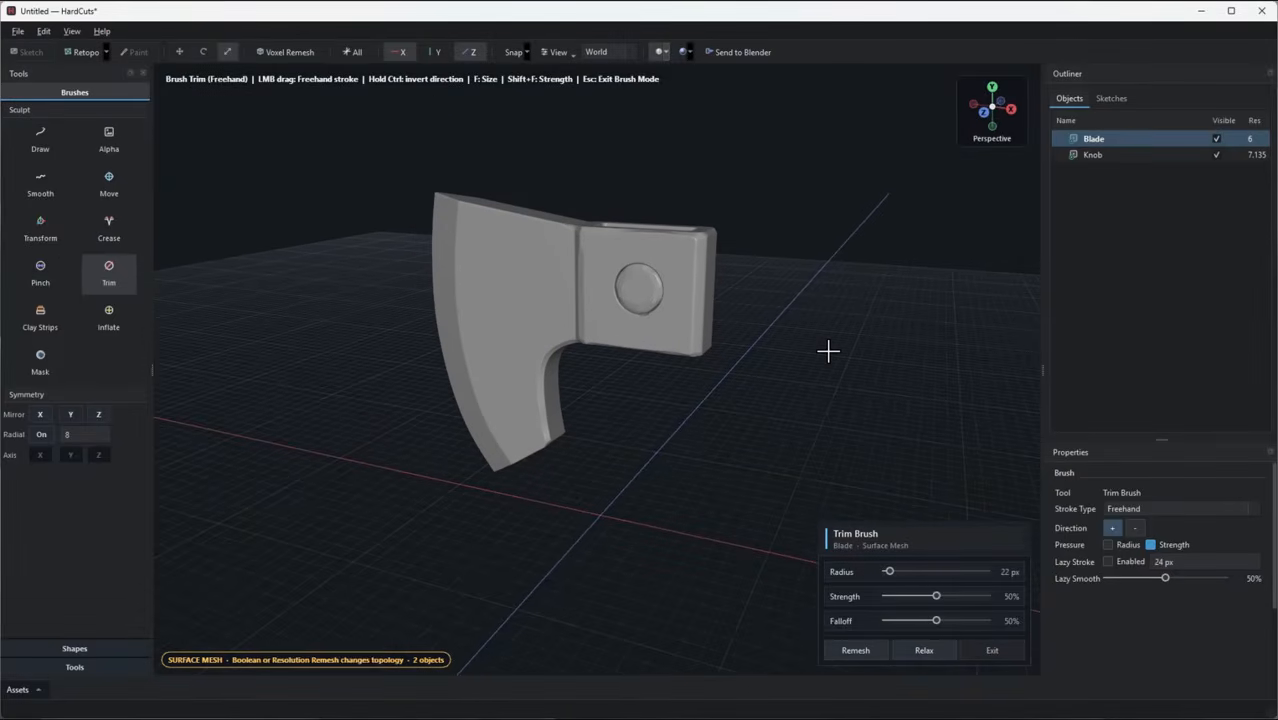
- Set the Trim brush radius to 15 px for finer work on the Blade's edges
middle_drag(828, 350, 822, 242)
scroll(555, 524, up, 4)
key(f)
click(421, 585)
middle_drag(494, 534, 683, 459)
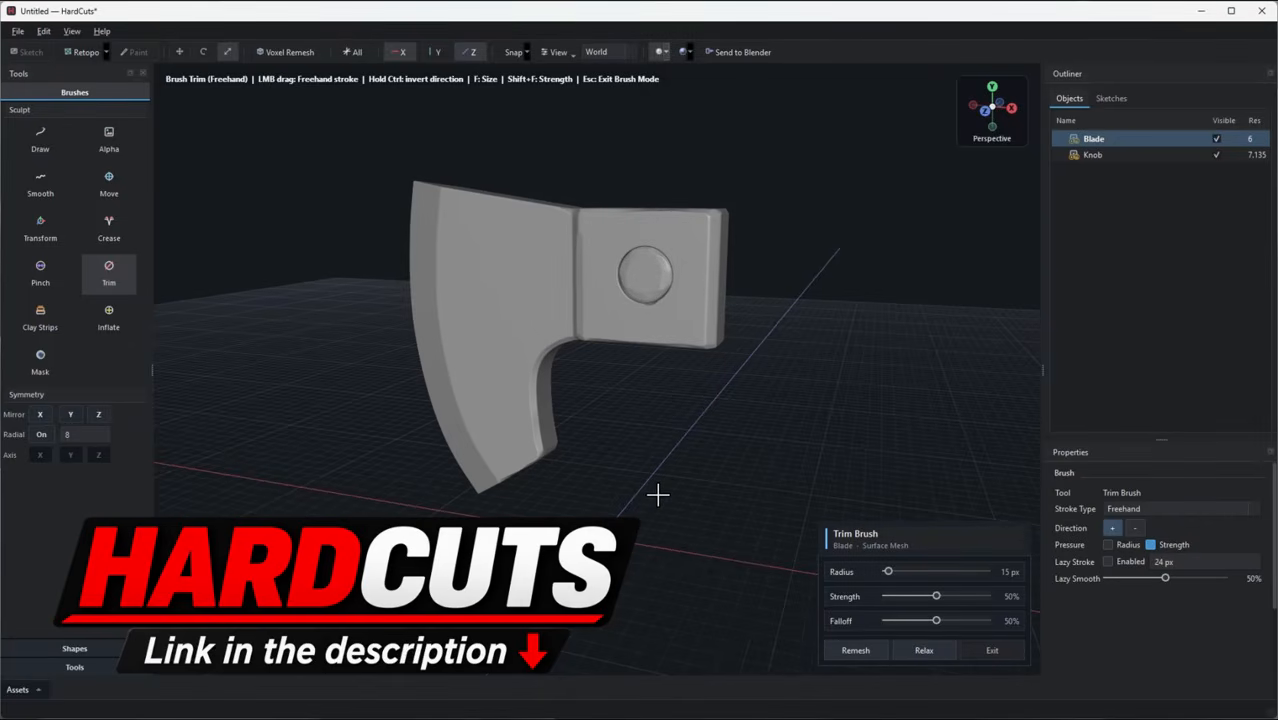